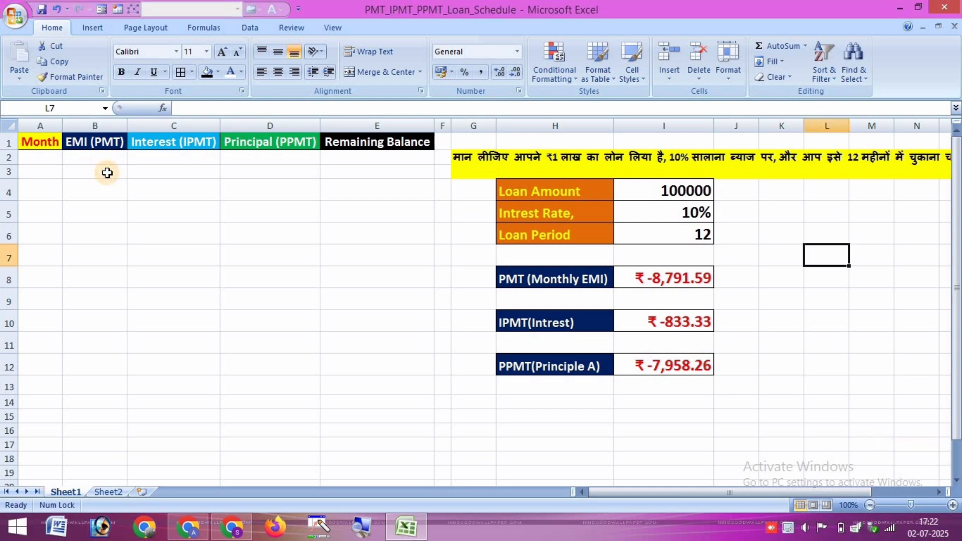
# - Examine the empty schedule columns, the loan problem statement, the loan inputs in I4:I6 and the calculated results in I8:I12
pyautogui.moveTo(107, 173); pyautogui.dragTo(303, 256)
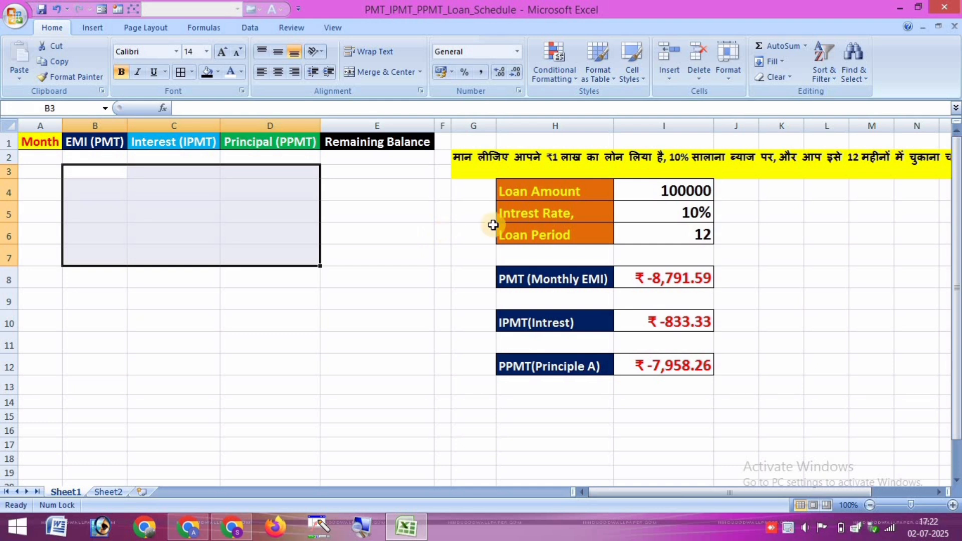
pyautogui.click(470, 234)
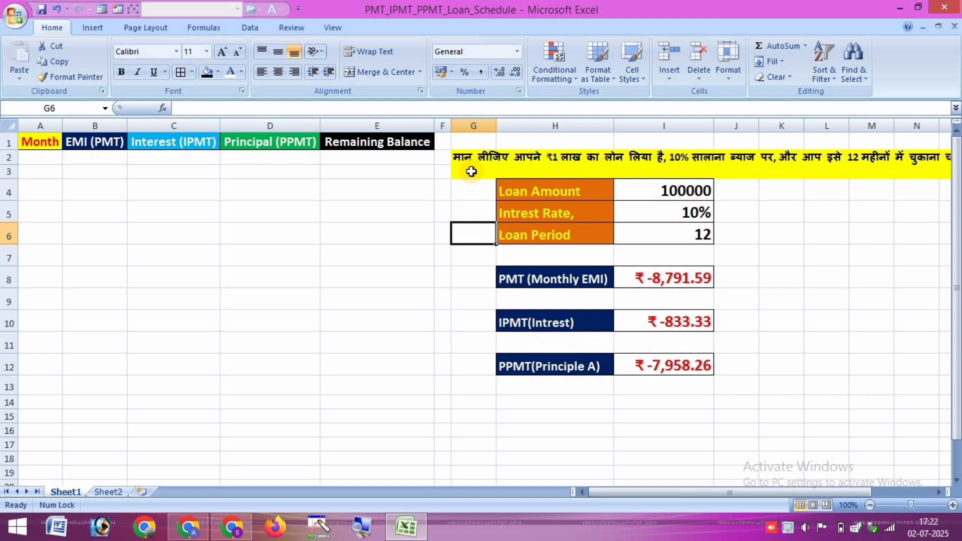
pyautogui.click(471, 171)
pyautogui.moveTo(471, 157); pyautogui.dragTo(877, 161)
pyautogui.click(830, 207)
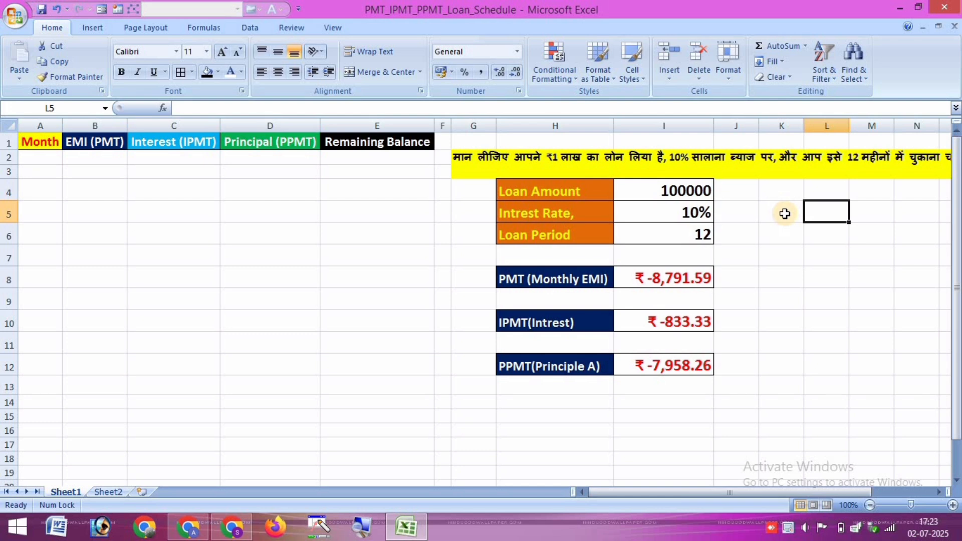
pyautogui.click(690, 192)
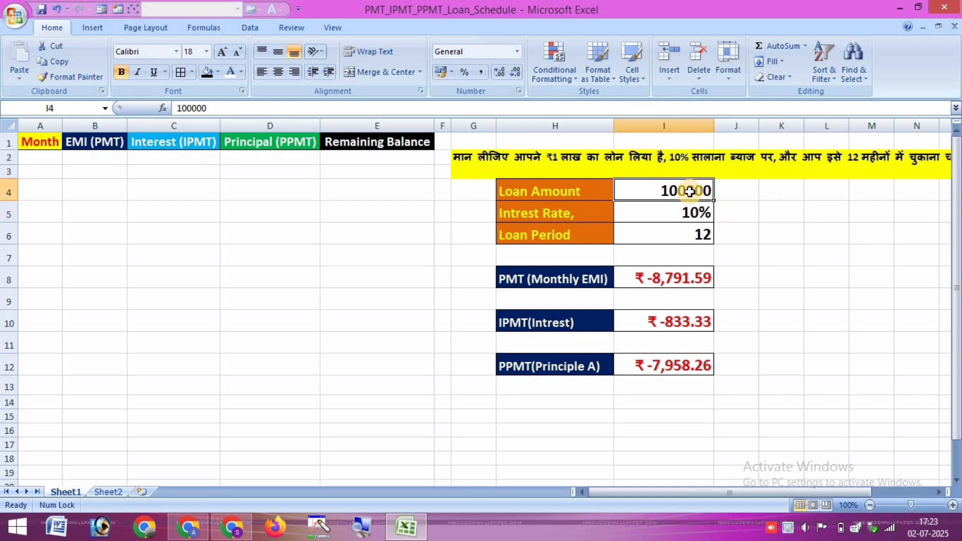
pyautogui.click(643, 210)
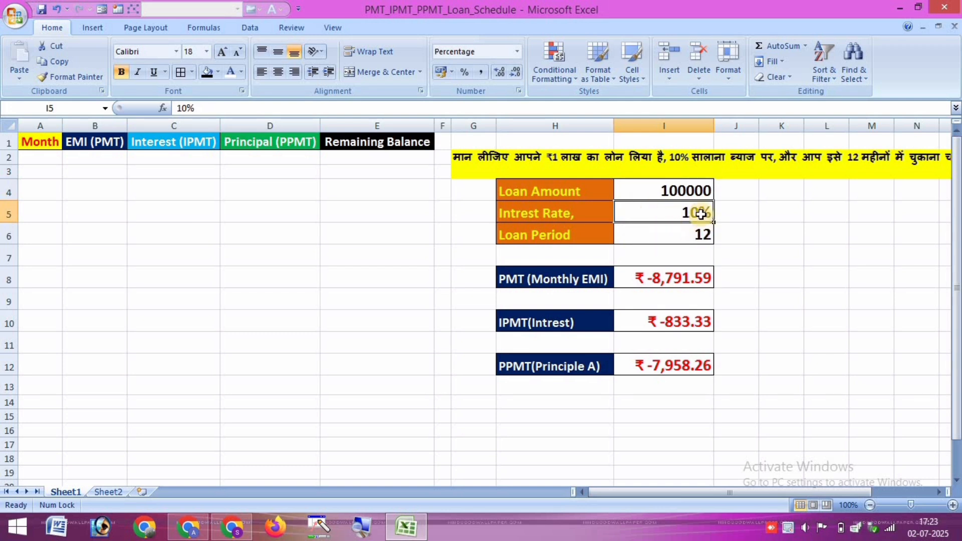
pyautogui.click(668, 238)
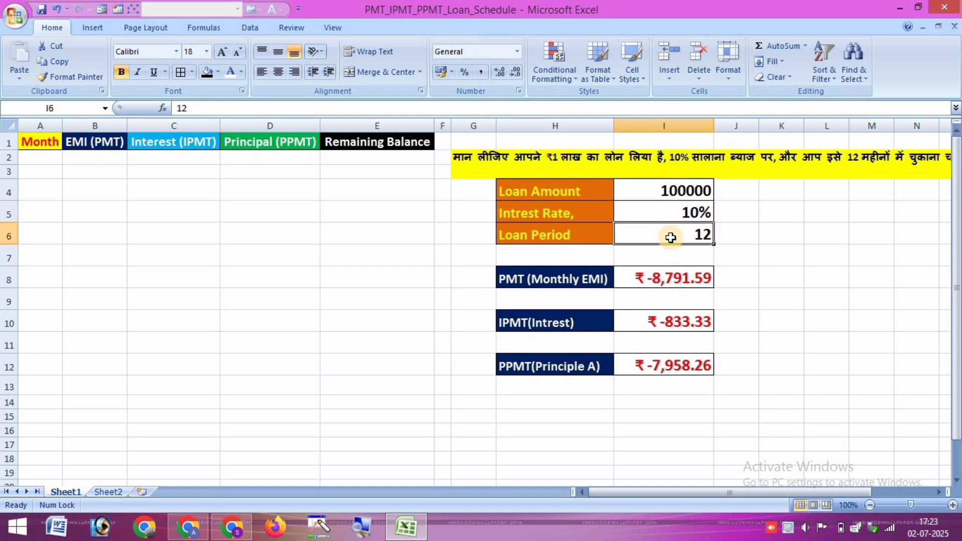
pyautogui.moveTo(664, 280); pyautogui.dragTo(672, 372)
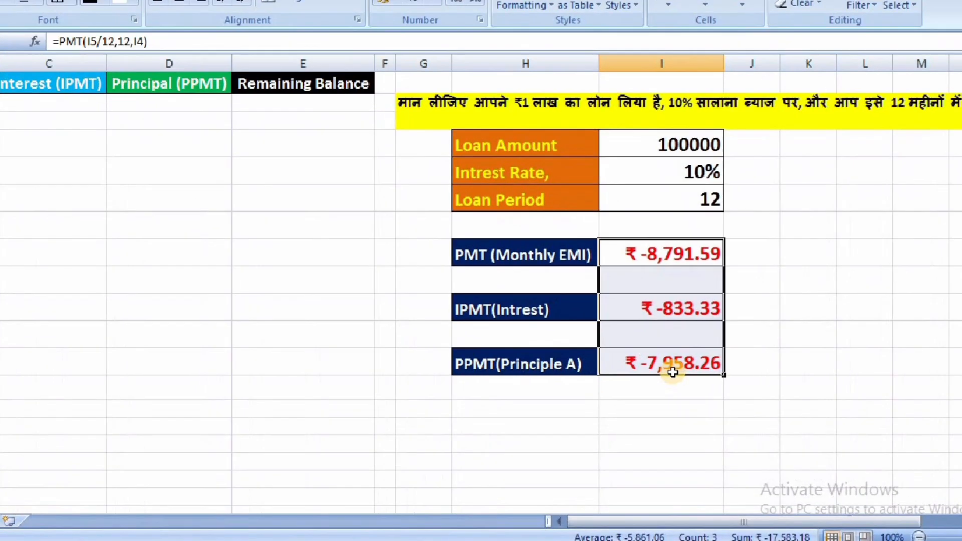
# - Clear the existing PMT, IPMT and PPMT results from cells I8, I10 and I12
pyautogui.click(660, 265)
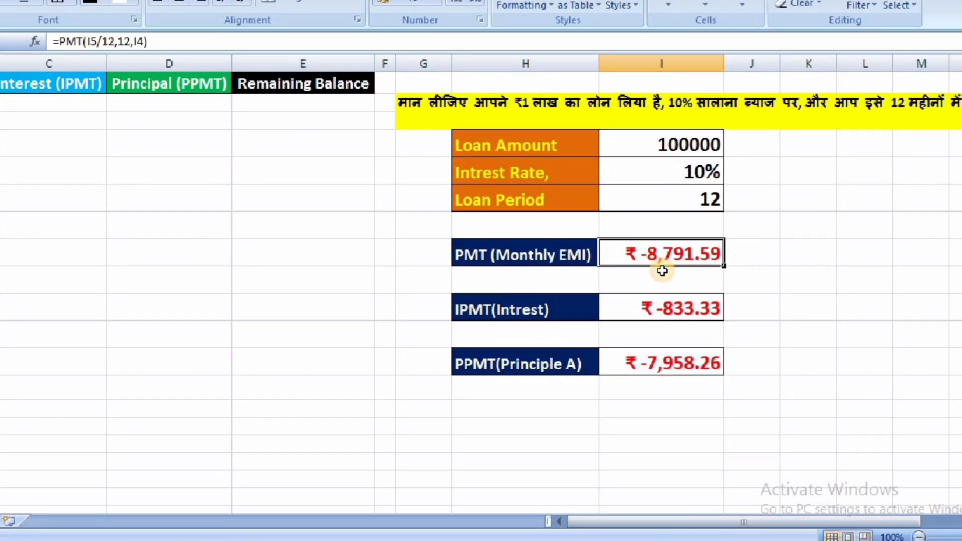
pyautogui.press('BackSpace')
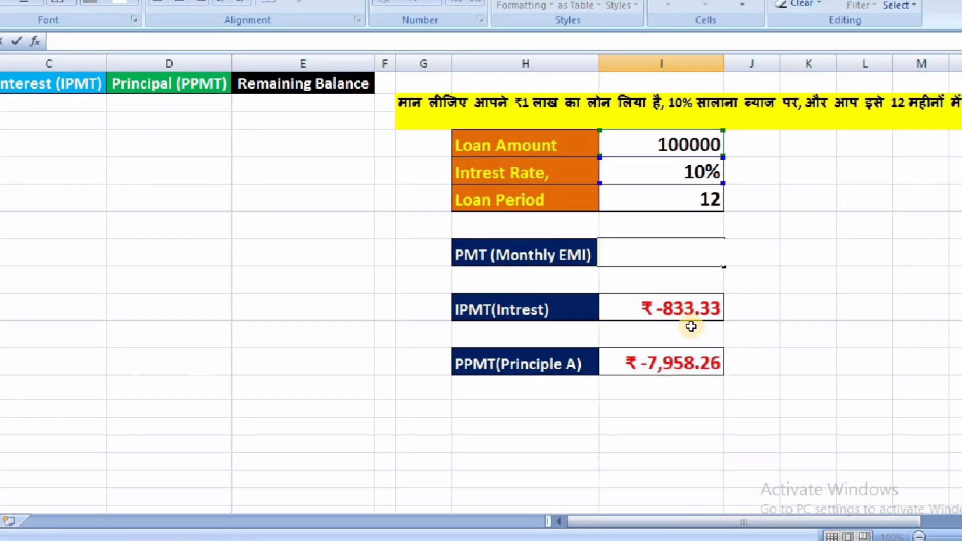
pyautogui.click(688, 321)
pyautogui.press('BackSpace')
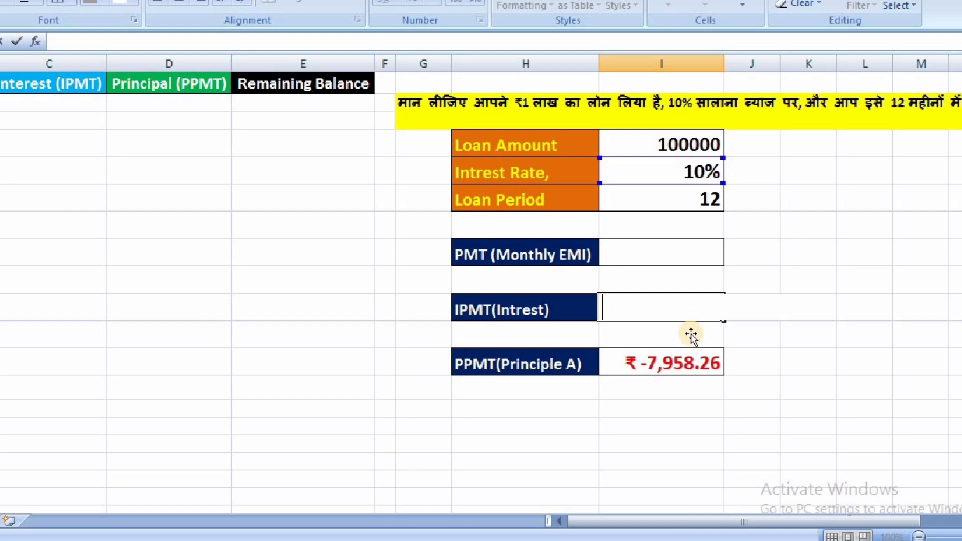
pyautogui.click(674, 368)
pyautogui.press('BackSpace')
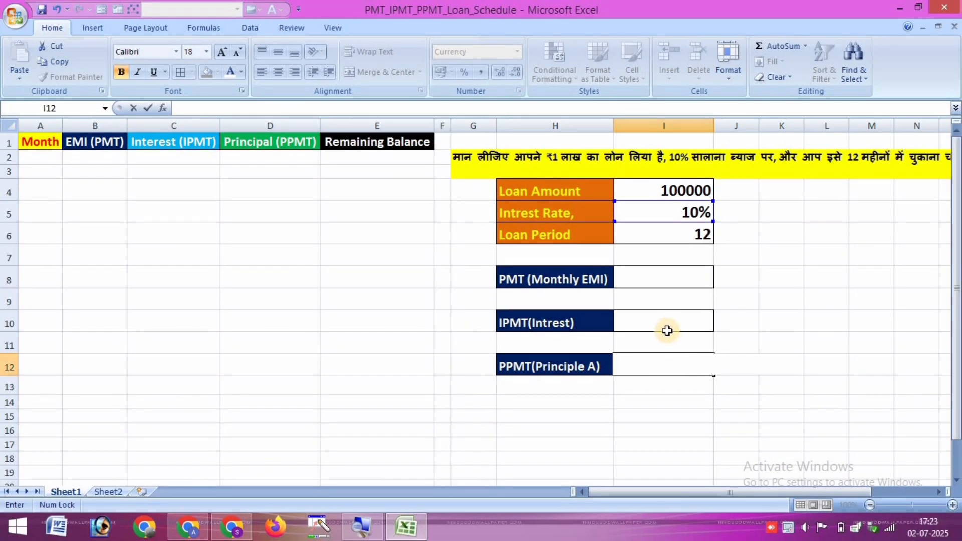
# - Begin a formula in cell I8 beside the PMT (Monthly EMI) label
pyautogui.click(653, 282)
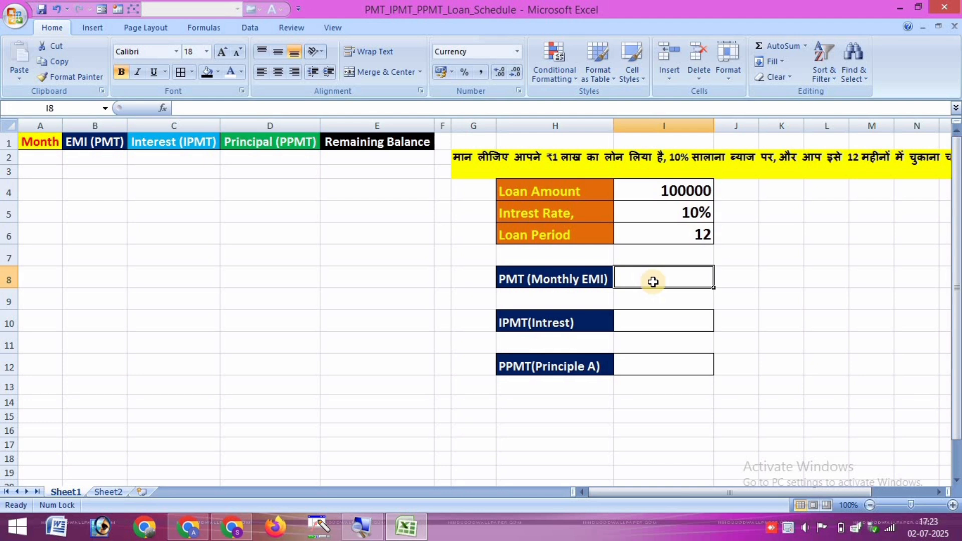
pyautogui.write('=')
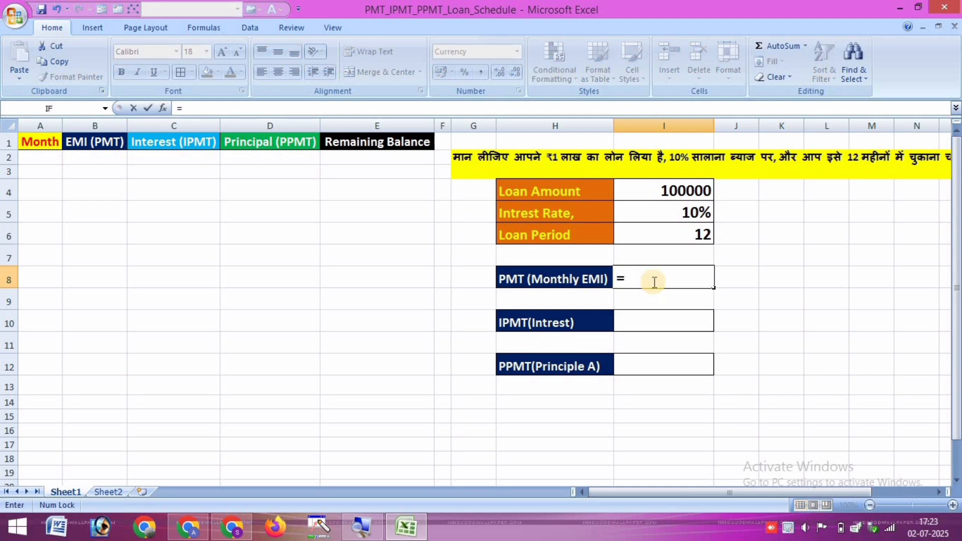
pyautogui.click(584, 203)
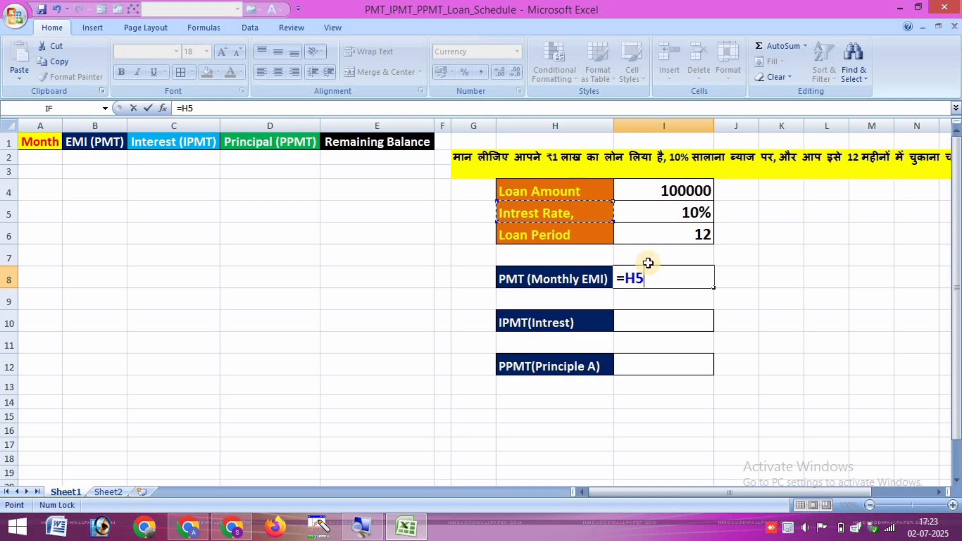
pyautogui.press('BackSpace')
pyautogui.press('BackSpace')
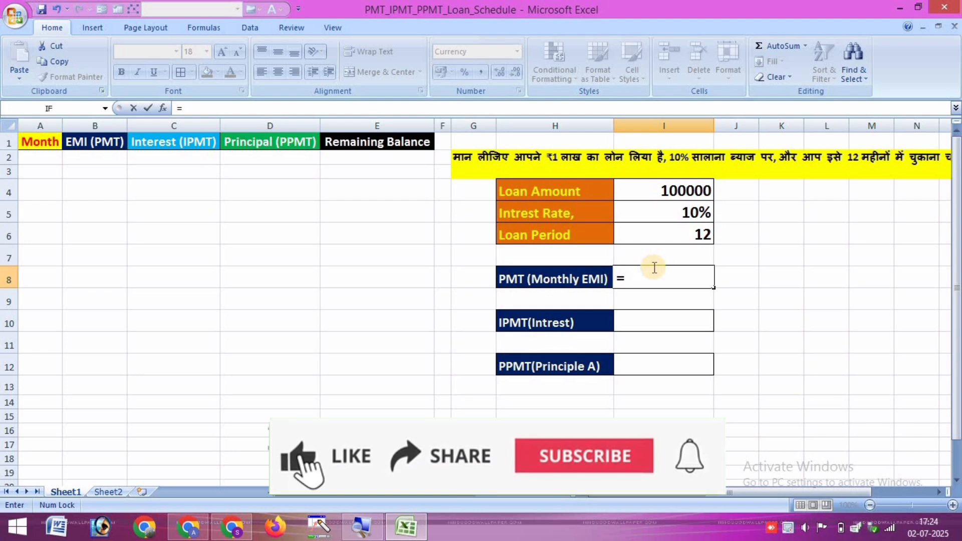
# - Add the PMT function to the formula in I8 with the monthly rate I5/12 as its first argument
pyautogui.write('pmt')
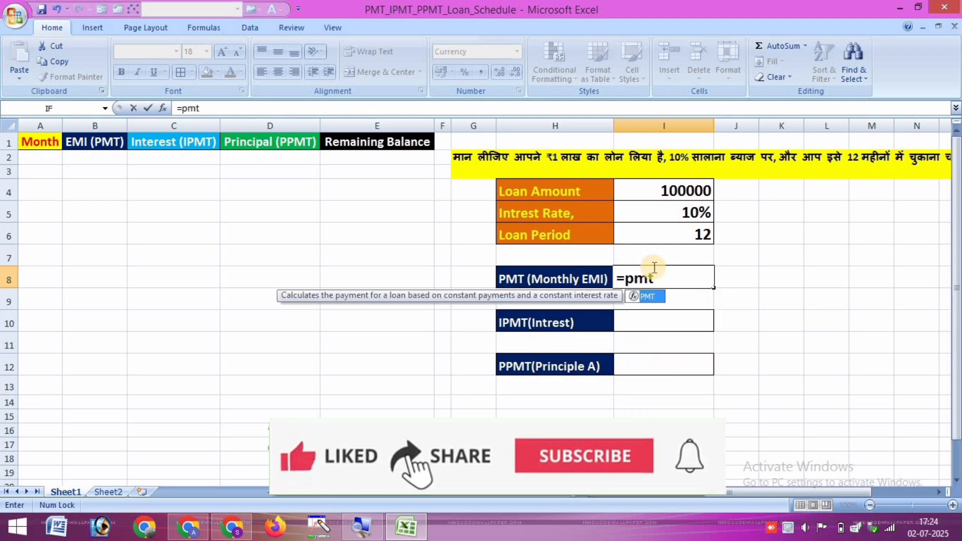
pyautogui.press('Tab')
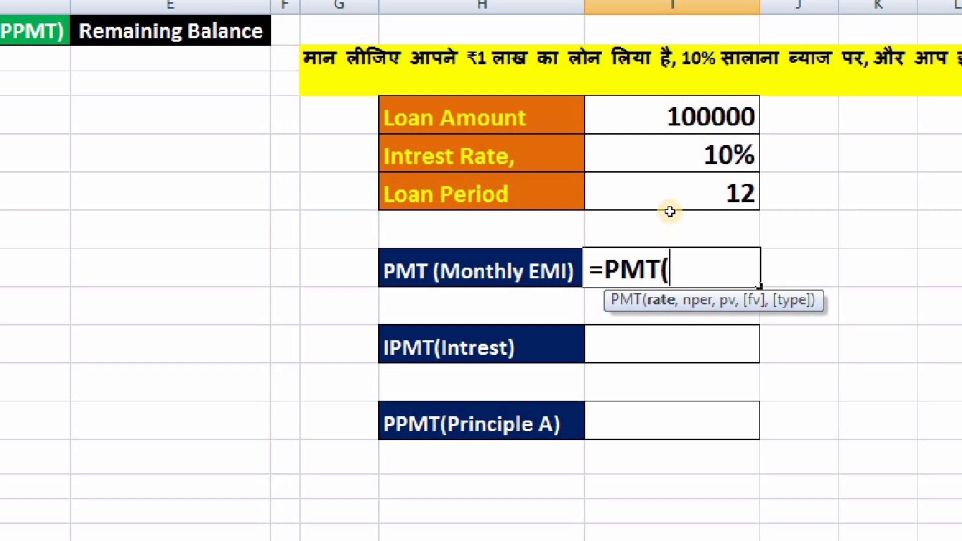
pyautogui.press('Up')
pyautogui.press('Up')
pyautogui.press('Up')
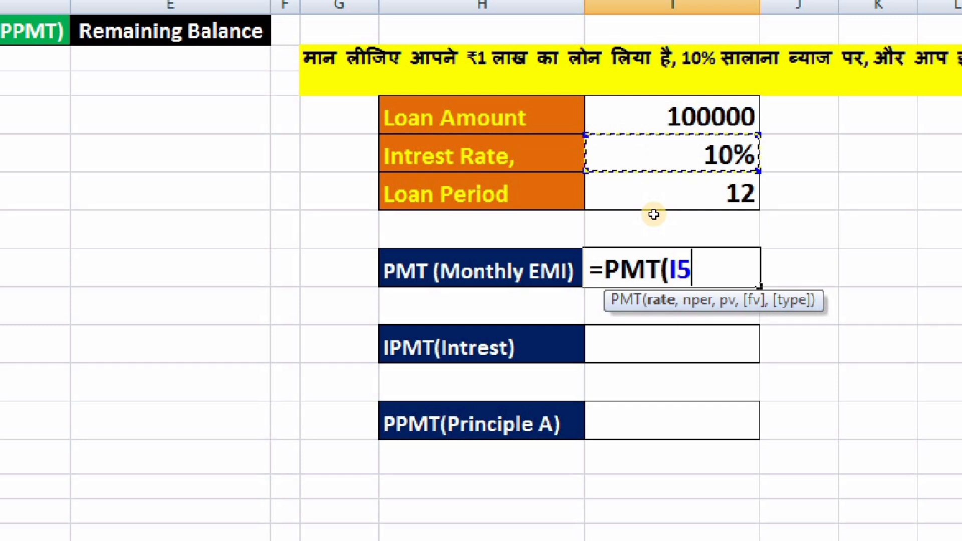
pyautogui.write('/')
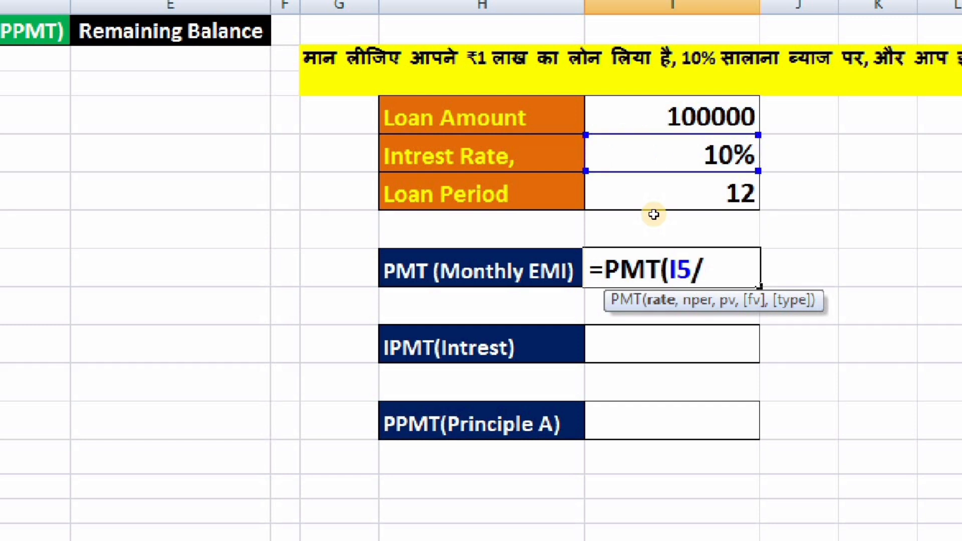
pyautogui.write('12')
pyautogui.write(',')
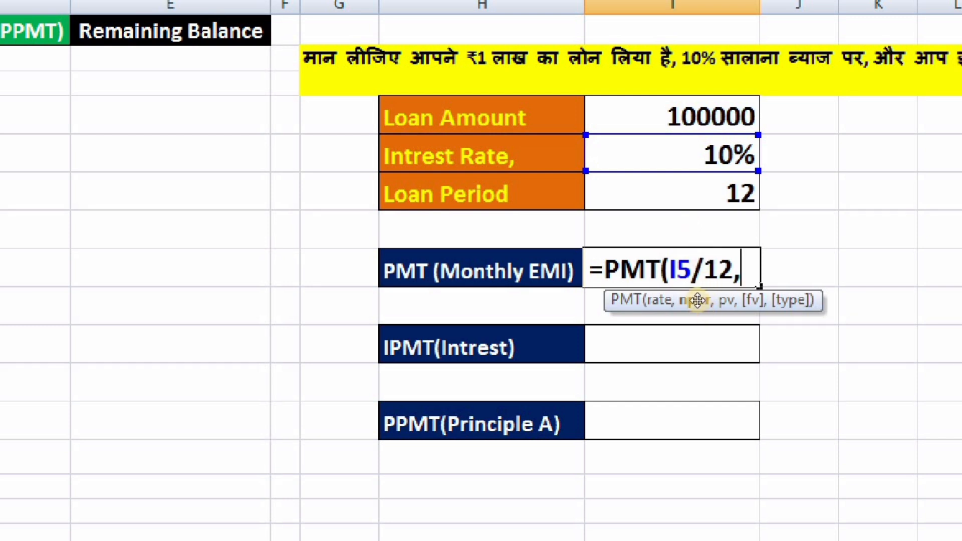
# - Complete the PMT formula in I8 with 12 payment periods and the loan amount in I4 as present value
pyautogui.write('12,')
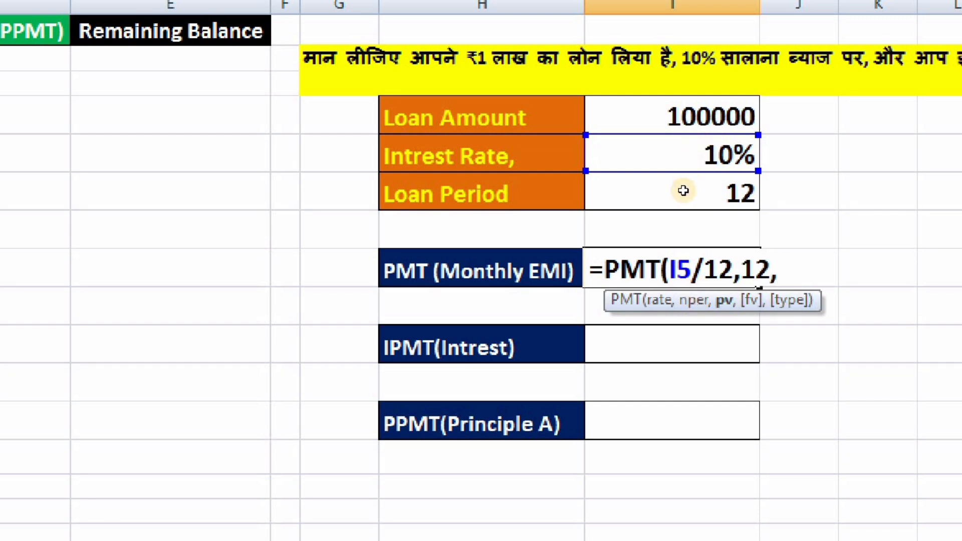
pyautogui.press('Up')
pyautogui.press('Up')
pyautogui.press('Up')
pyautogui.press('Up')
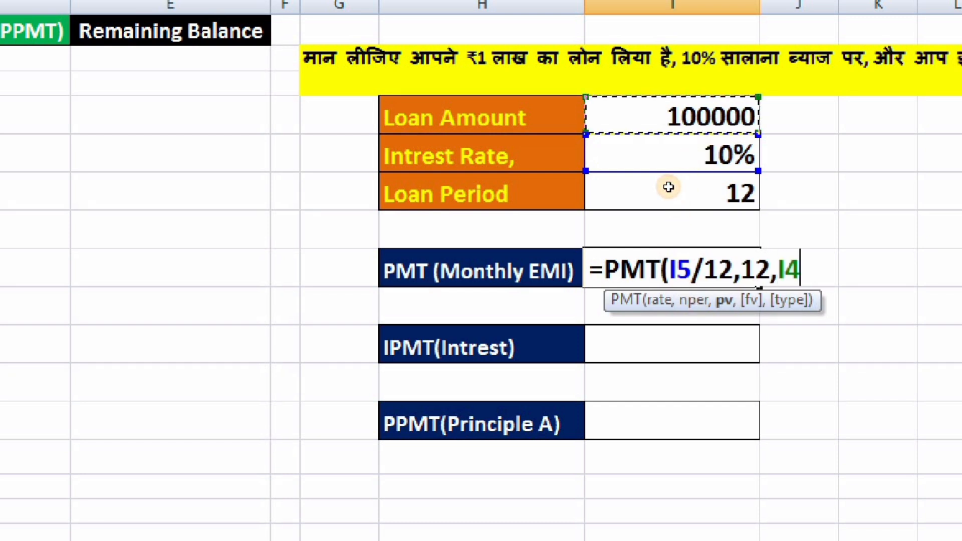
pyautogui.write(')')
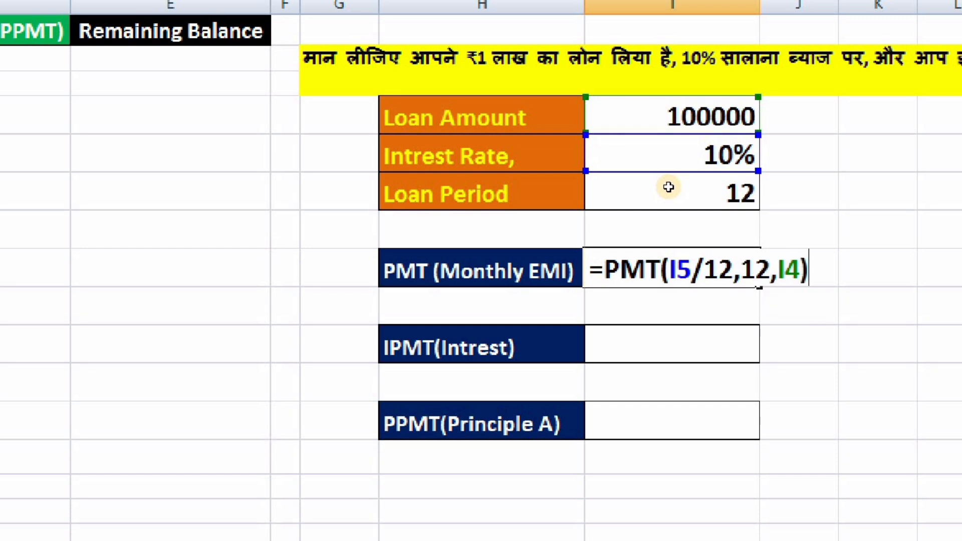
pyautogui.press('Return')
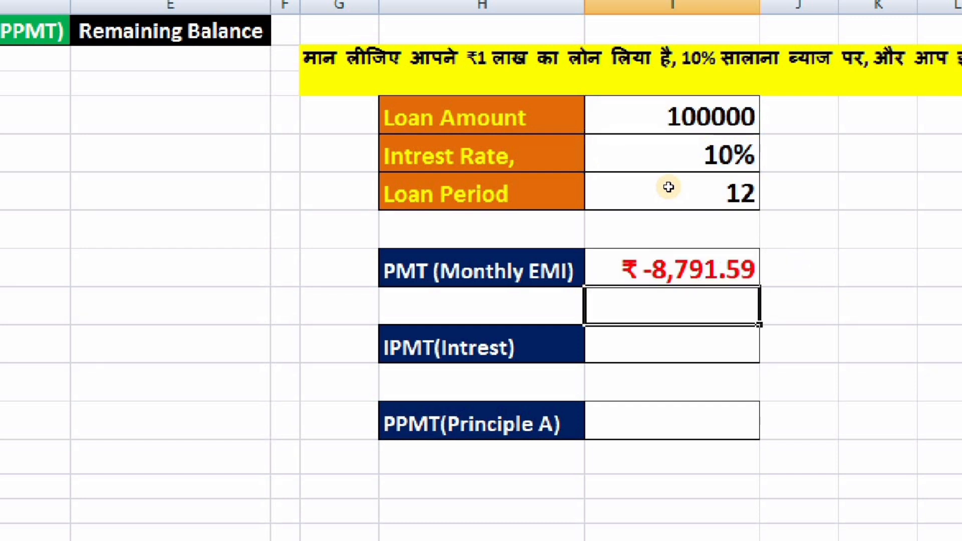
# - Put a minus sign before PMT in cell I8 so the formula reads =-PMT(I5/12,12,I4)
pyautogui.click(661, 278)
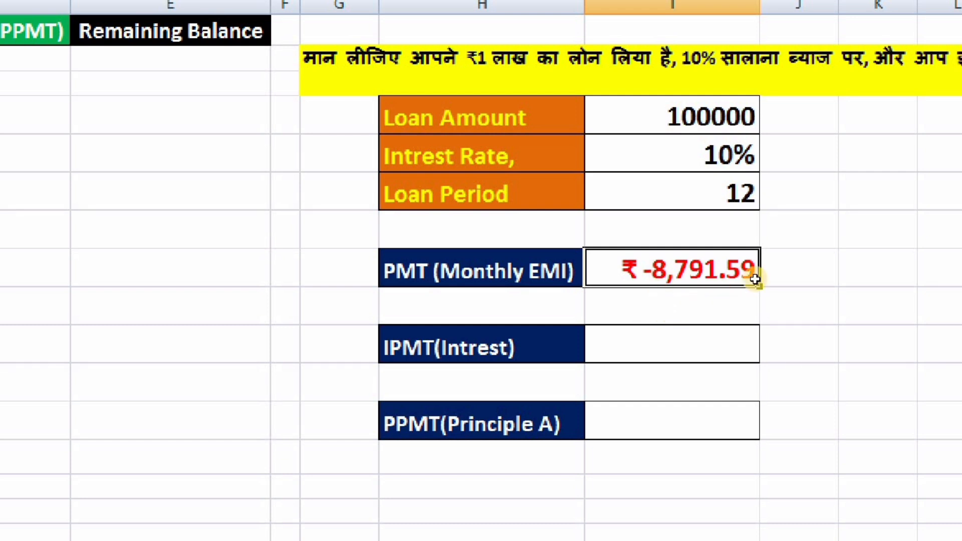
pyautogui.doubleClick(650, 281)
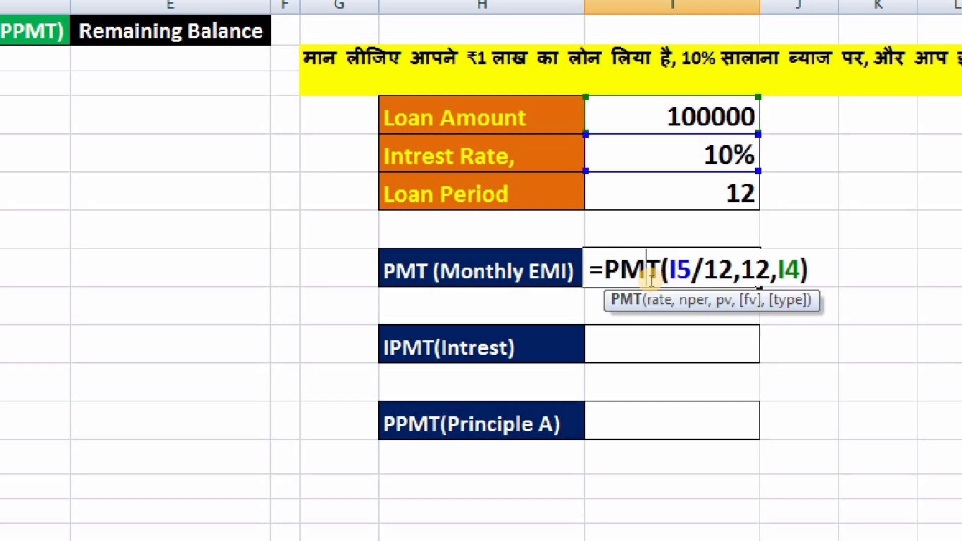
pyautogui.click(624, 272)
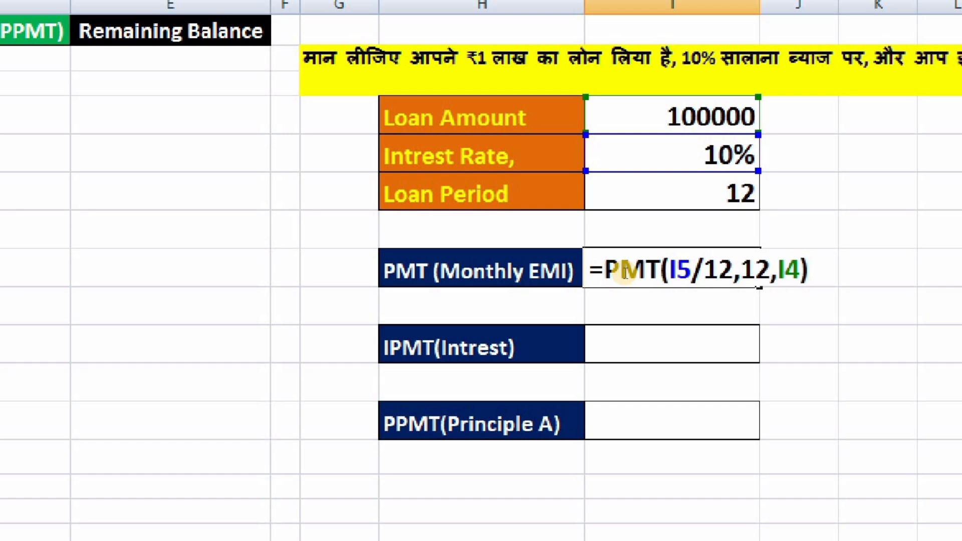
pyautogui.write('-')
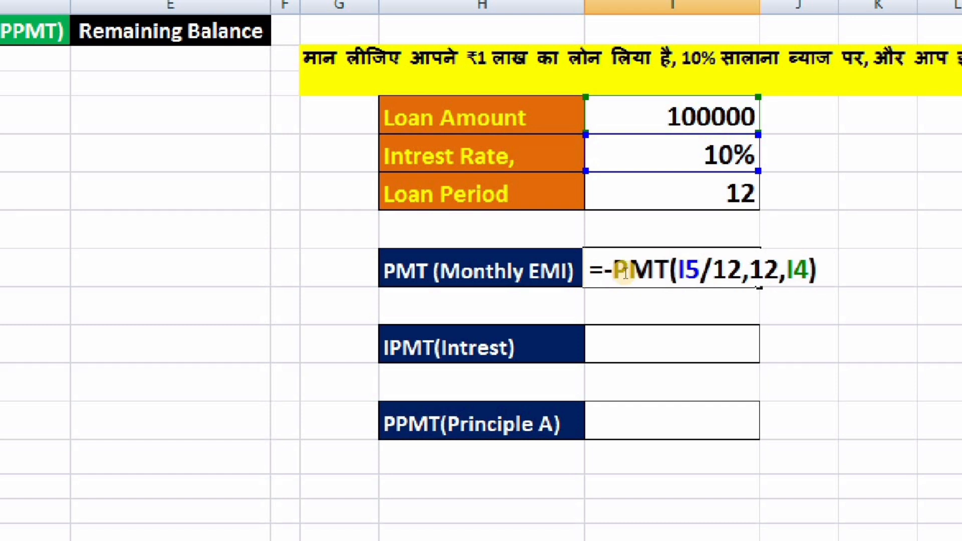
pyautogui.press('Return')
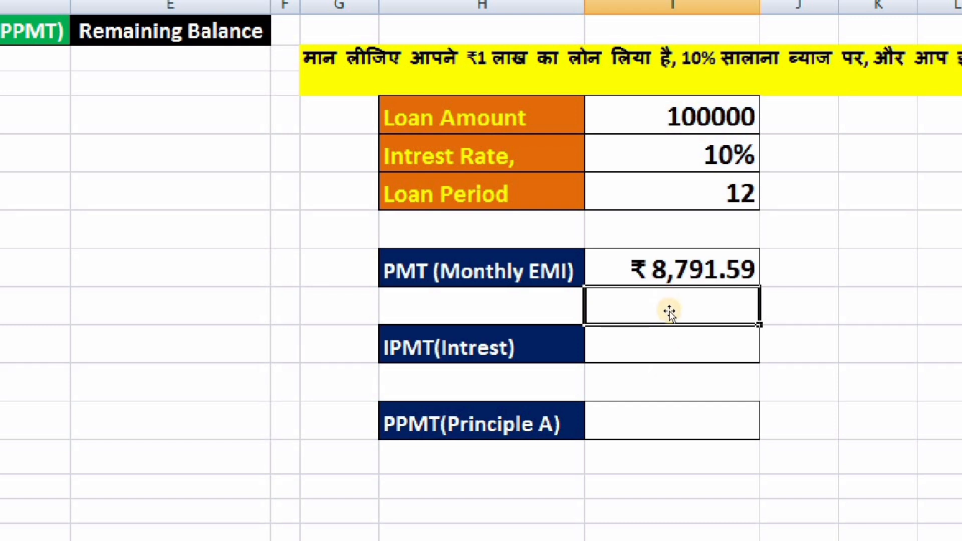
# - Start an IPMT formula in cell I10 beside the IPMT(Intrest) label with the monthly rate I5/12 as its first argument
pyautogui.press('Down')
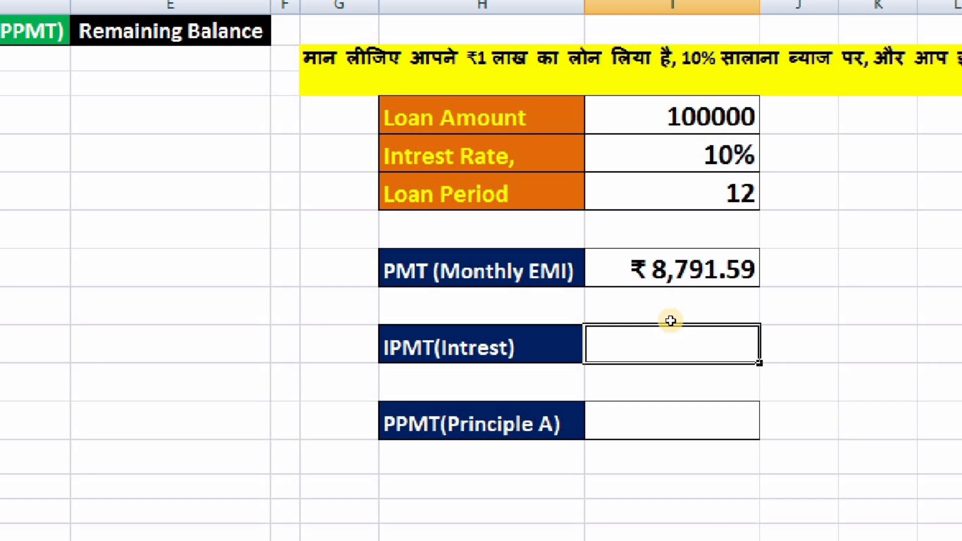
pyautogui.write('=ip')
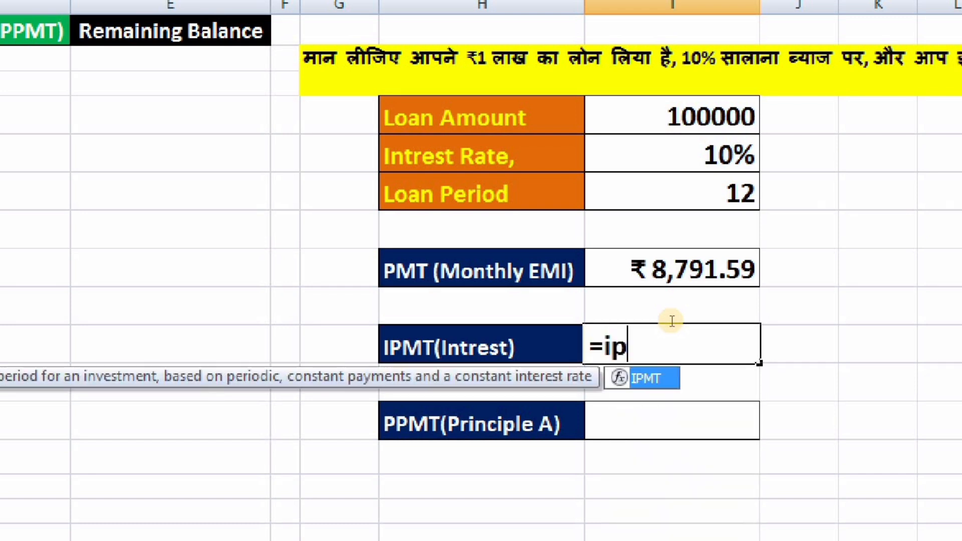
pyautogui.write('mt')
pyautogui.press('Tab')
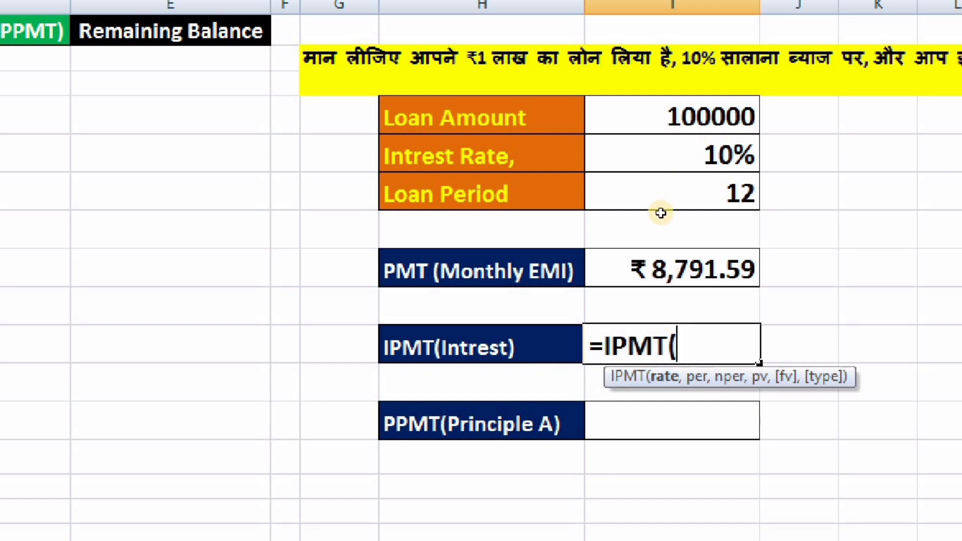
pyautogui.click(660, 155)
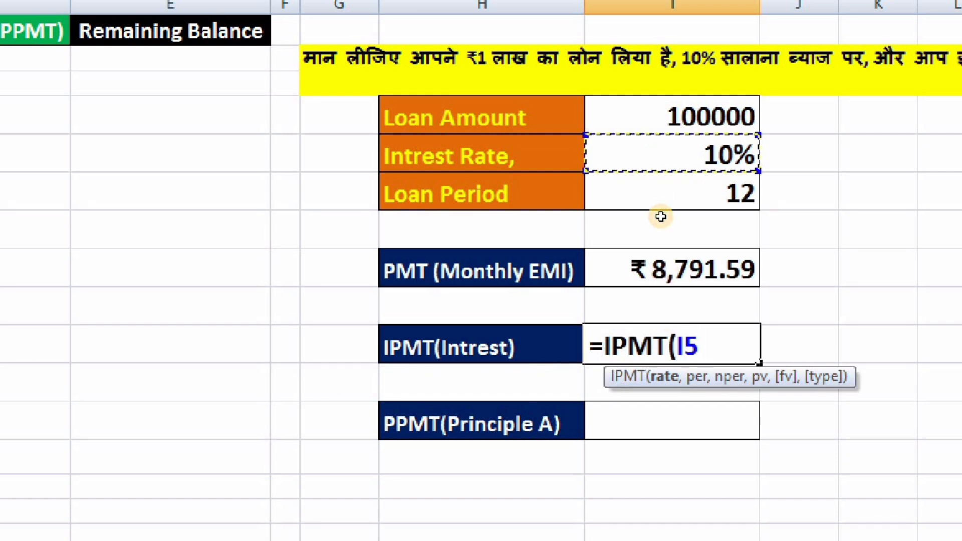
pyautogui.write('/')
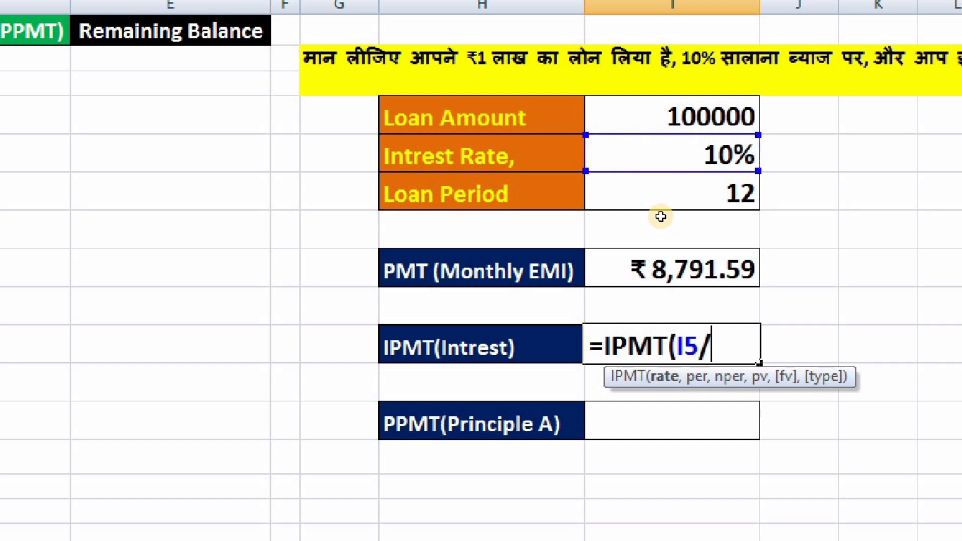
pyautogui.write('12')
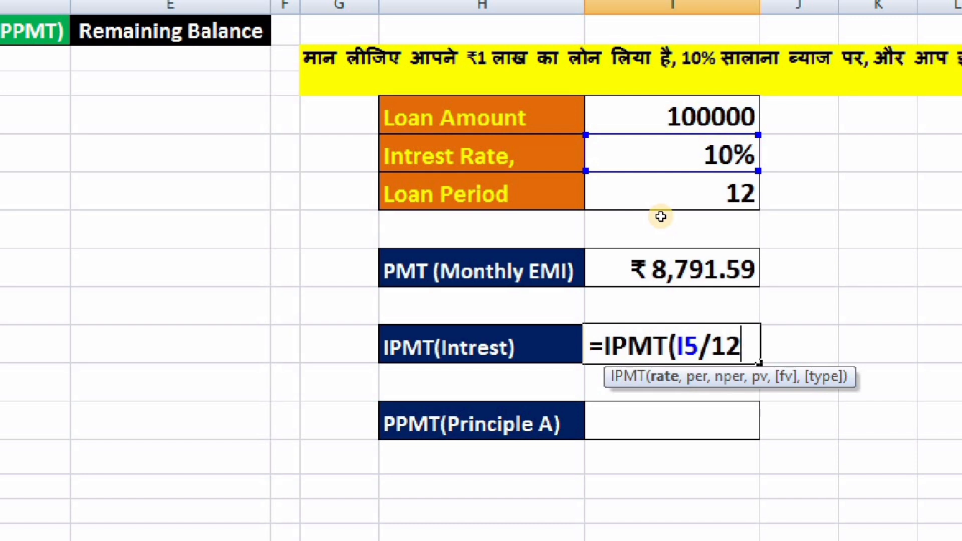
pyautogui.write(',')
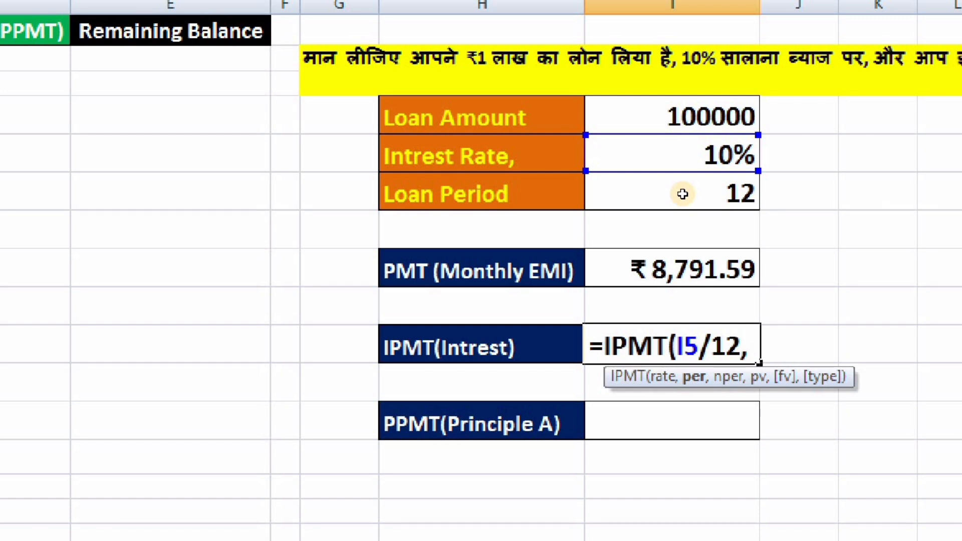
# - Complete the IPMT formula in I10 with period 1, 12 payment periods and the loan amount in I4 as present value
pyautogui.write('1')
pyautogui.press('BackSpace')
pyautogui.write('1,12')
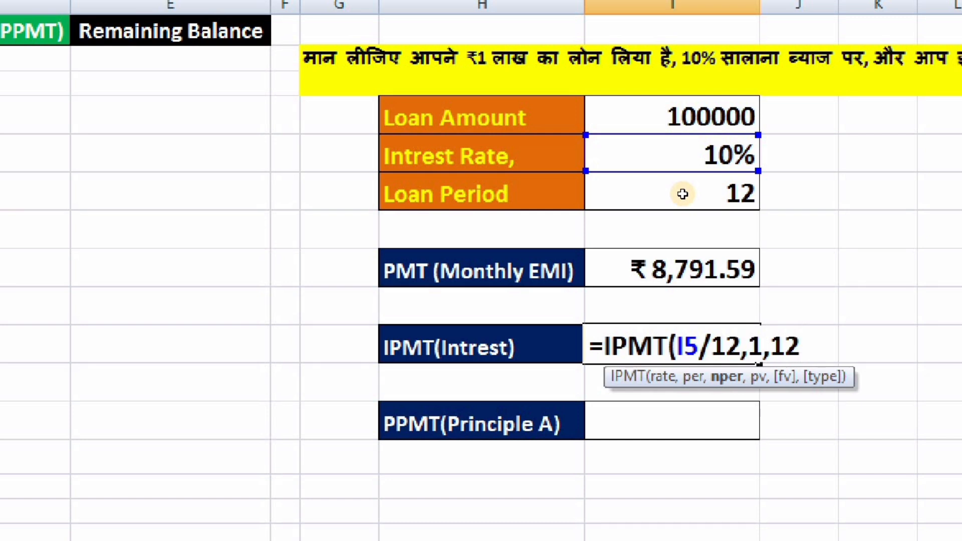
pyautogui.write(',')
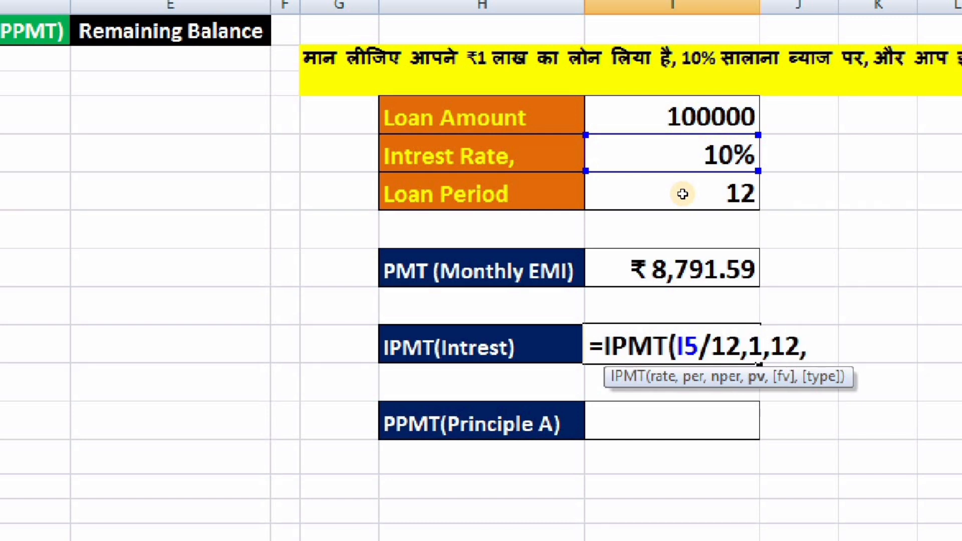
pyautogui.click(683, 116)
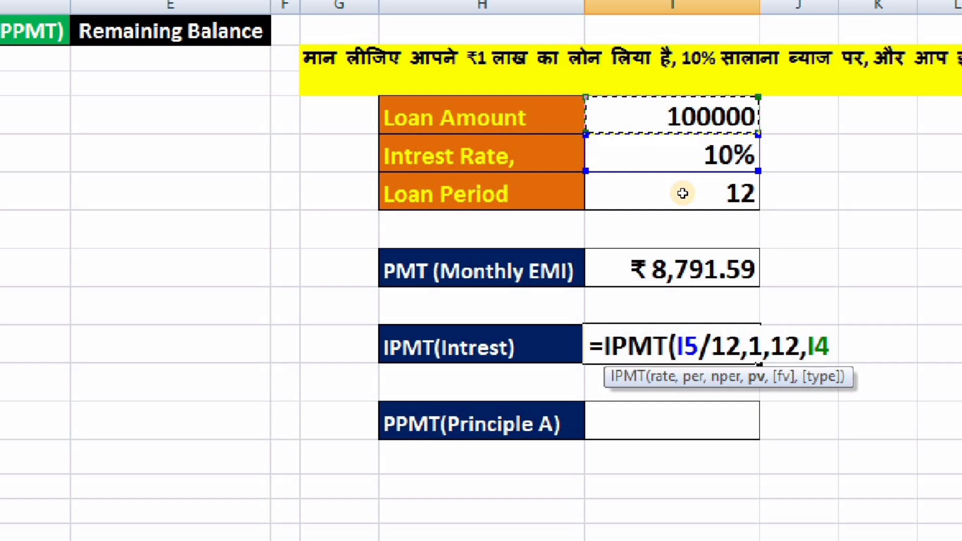
pyautogui.write(')')
pyautogui.press('Return')
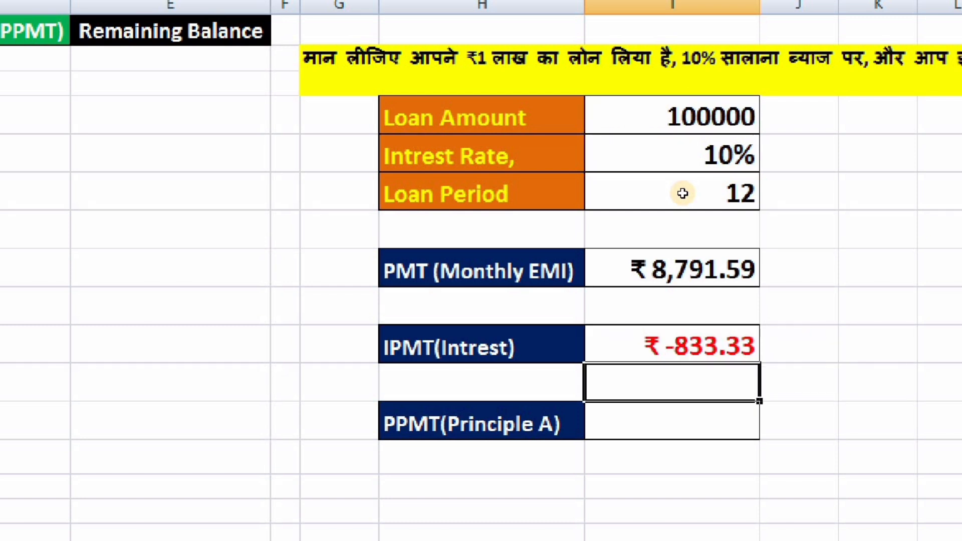
# - Put a minus sign before IPMT in cell I10 so the formula reads =-IPMT(I5/12,1,12,I4)
pyautogui.doubleClick(659, 321)
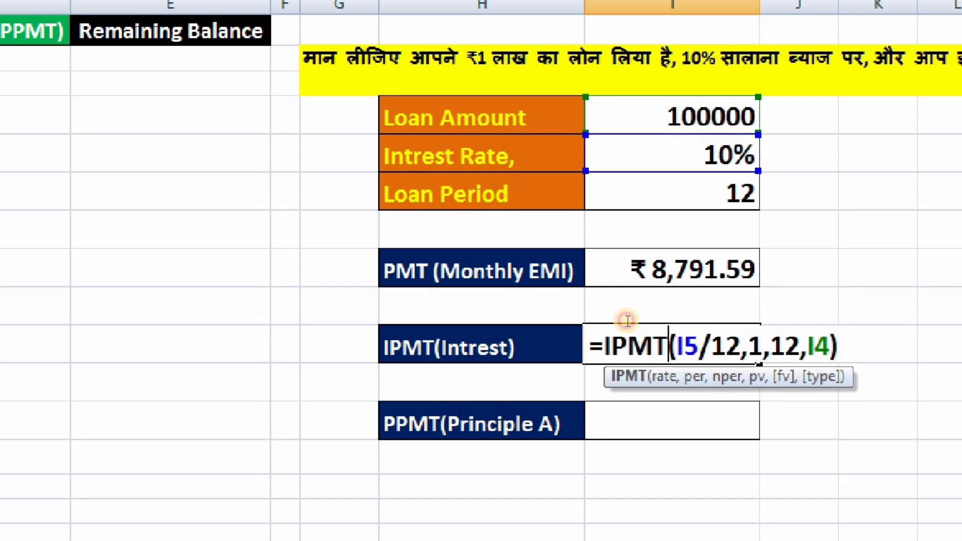
pyautogui.press('Left')
pyautogui.press('Left')
pyautogui.press('Left')
pyautogui.press('Left')
pyautogui.press('Left')
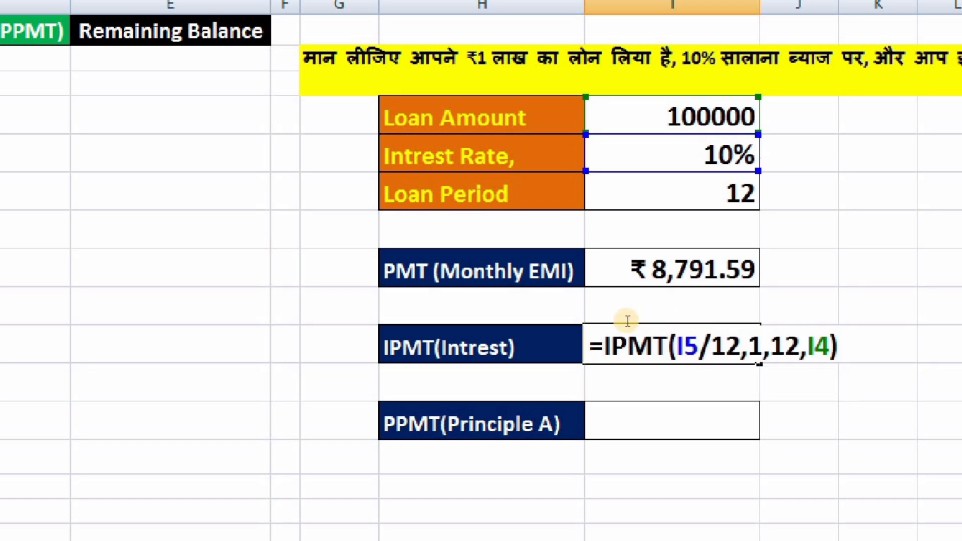
pyautogui.write('-')
pyautogui.press('Return')
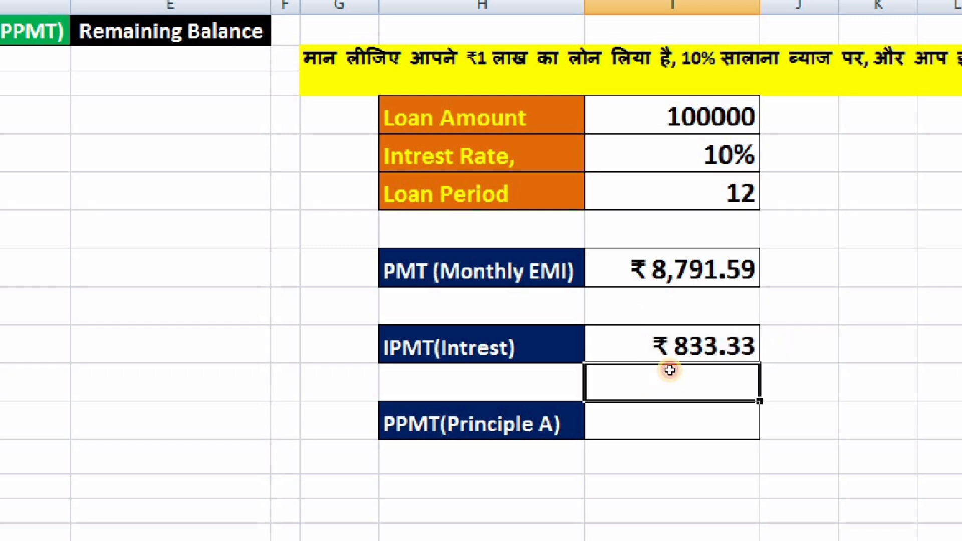
# - Start a PPMT formula in cell I12 beside the PPMT(Principle A) label with the monthly rate I5/12 as its first argument
pyautogui.press('Down')
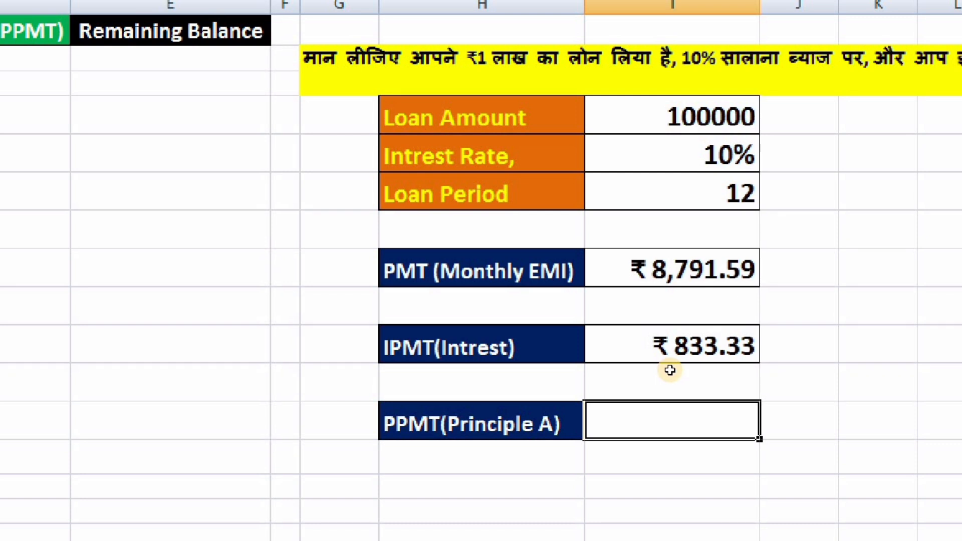
pyautogui.write('=')
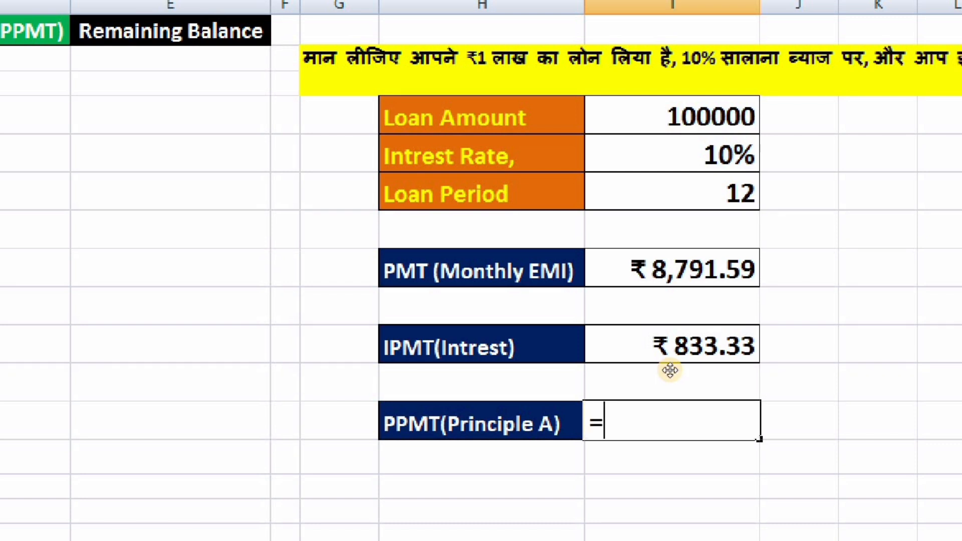
pyautogui.write('ppmt')
pyautogui.press('Tab')
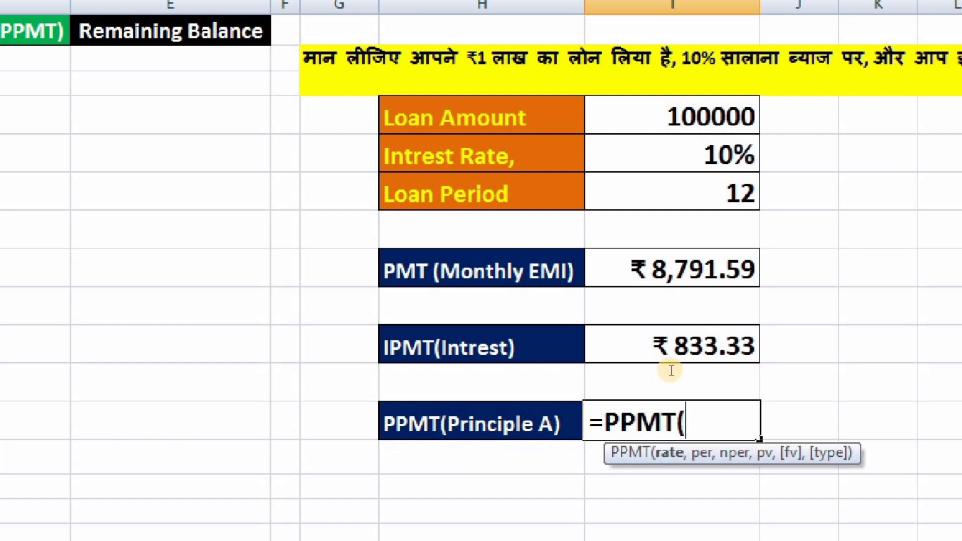
pyautogui.click(643, 168)
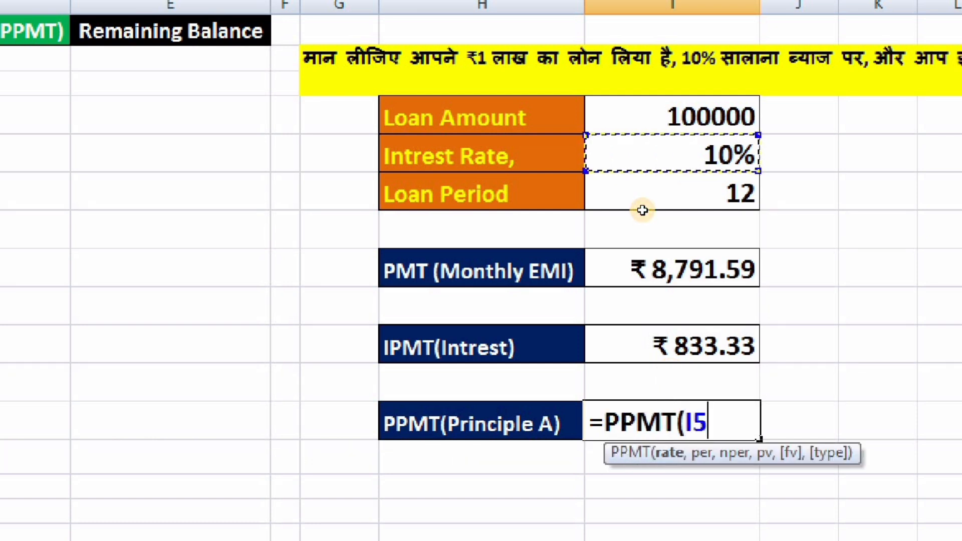
pyautogui.write('/12,')
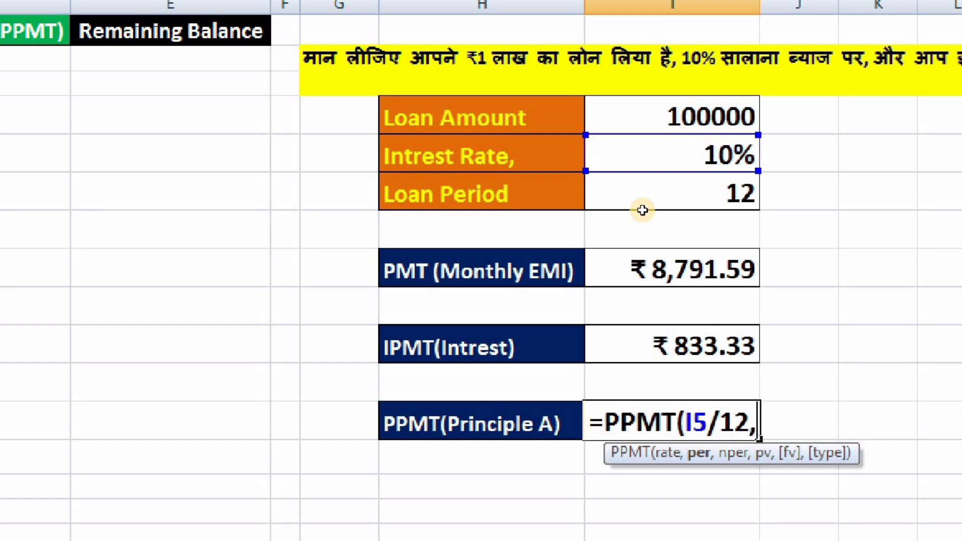
# - Complete the PPMT formula in I12 with period 1, 12 payment periods and the loan amount in I4 as present value
pyautogui.write('1,')
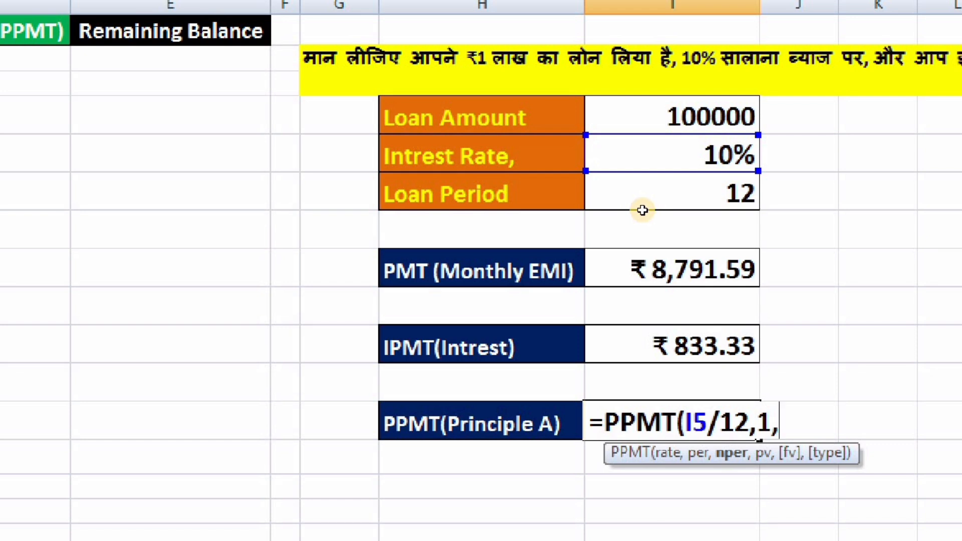
pyautogui.write('12,')
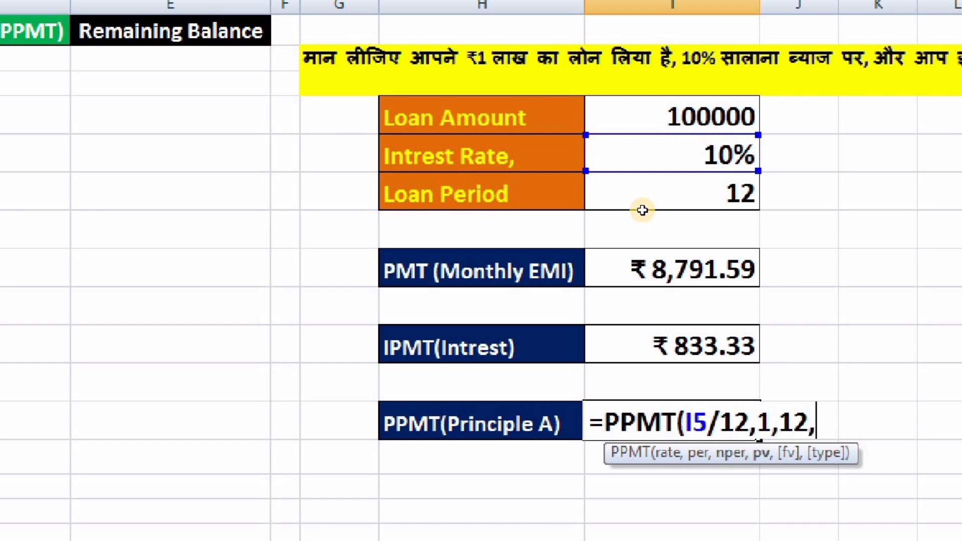
pyautogui.click(667, 188)
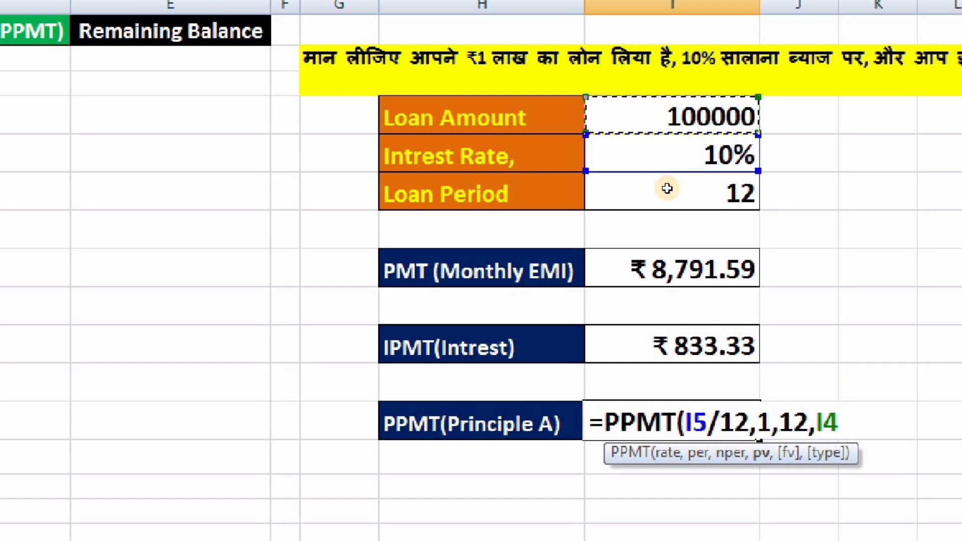
pyautogui.write(')')
pyautogui.press('Return')
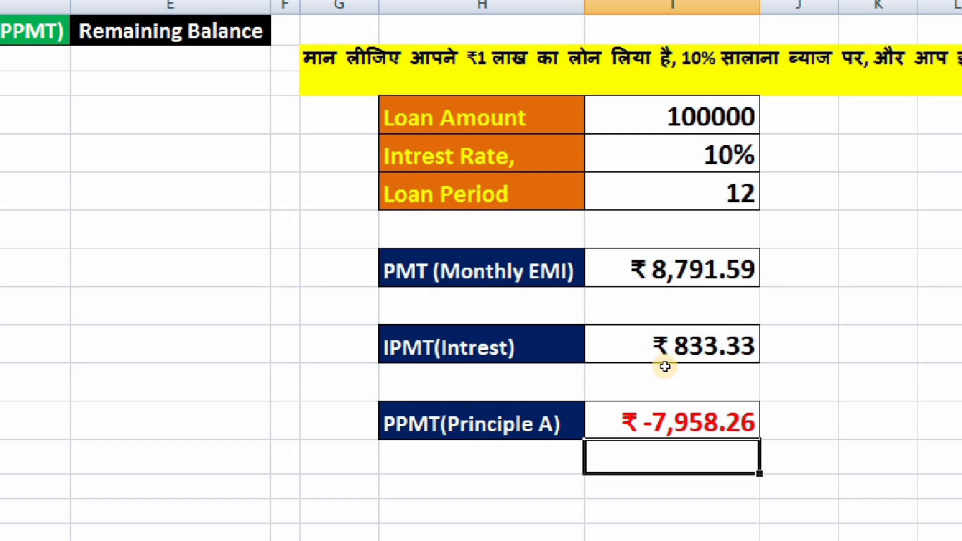
# - Put a minus sign before PPMT in cell I12 so the formula reads =-PPMT(I5/12,1,12,I4)
pyautogui.press('Up')
pyautogui.press('F2')
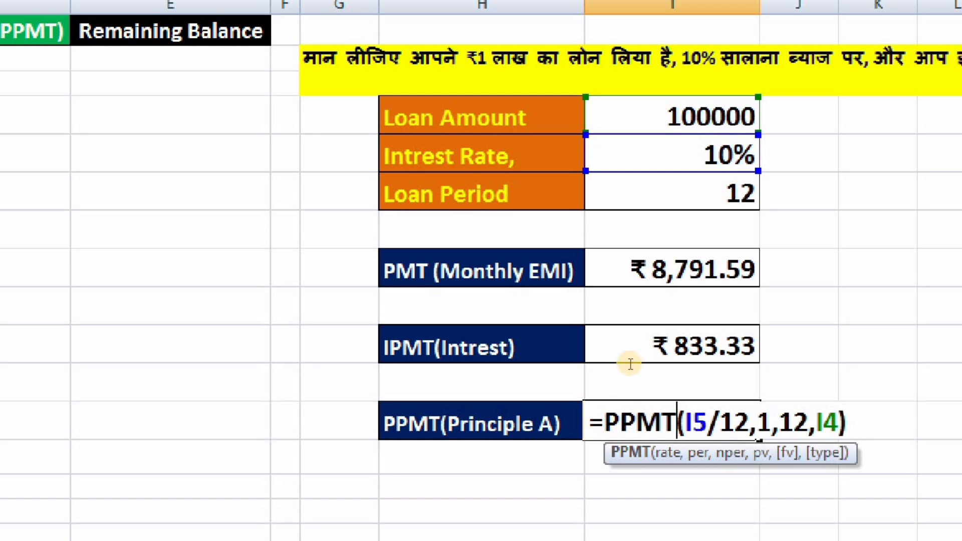
pyautogui.press('Left')
pyautogui.press('Left')
pyautogui.press('Left')
pyautogui.press('Left')
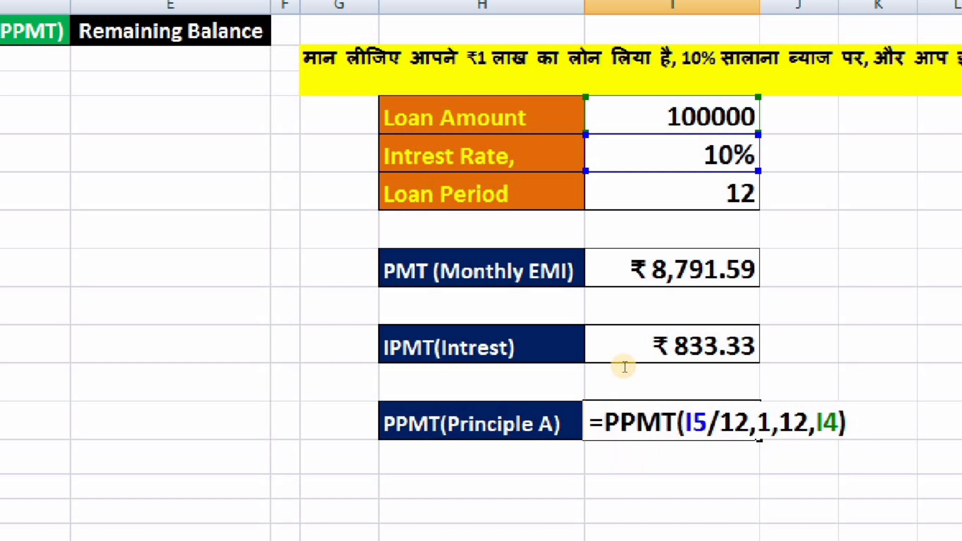
pyautogui.write('-')
pyautogui.press('Return')
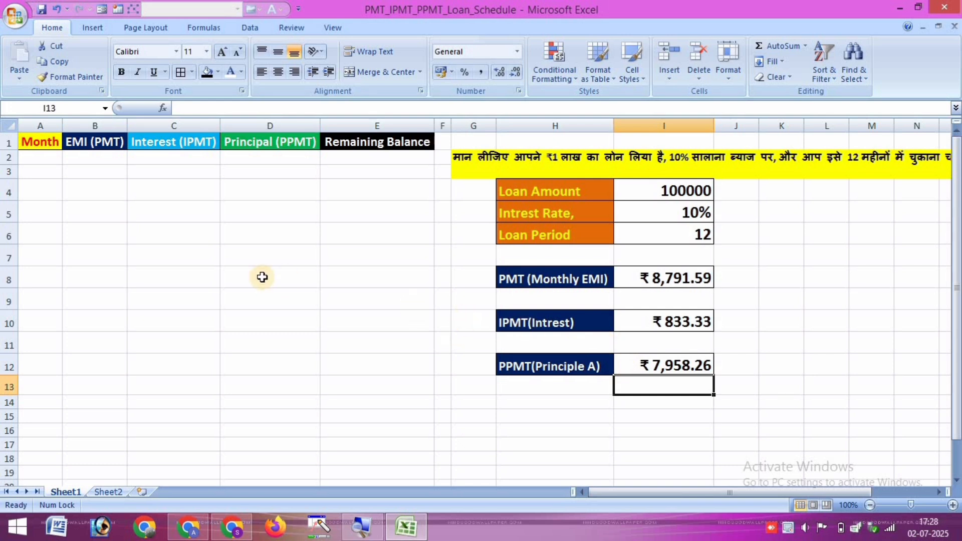
# - Enter 1 in cell A2 as the first month of the loan schedule
pyautogui.moveTo(55, 165); pyautogui.dragTo(332, 179)
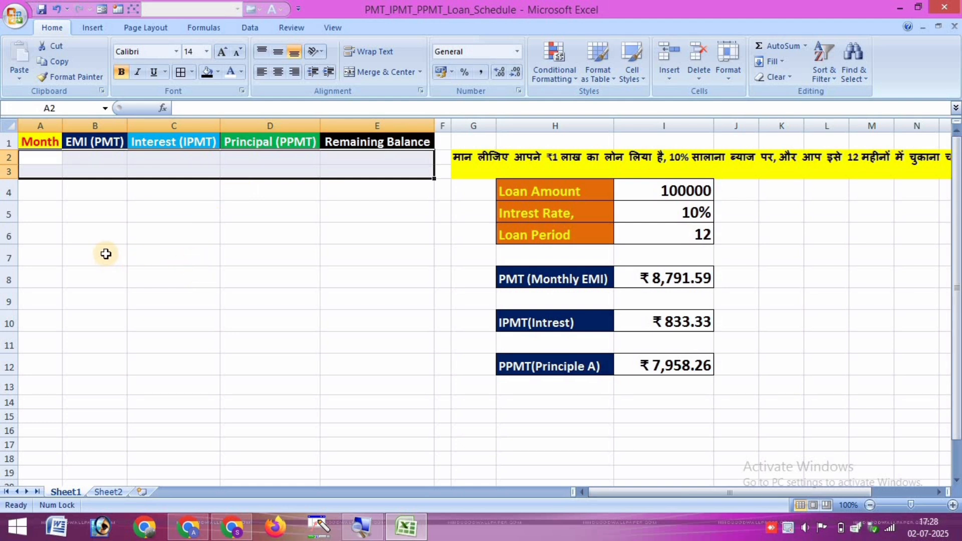
pyautogui.click(75, 210)
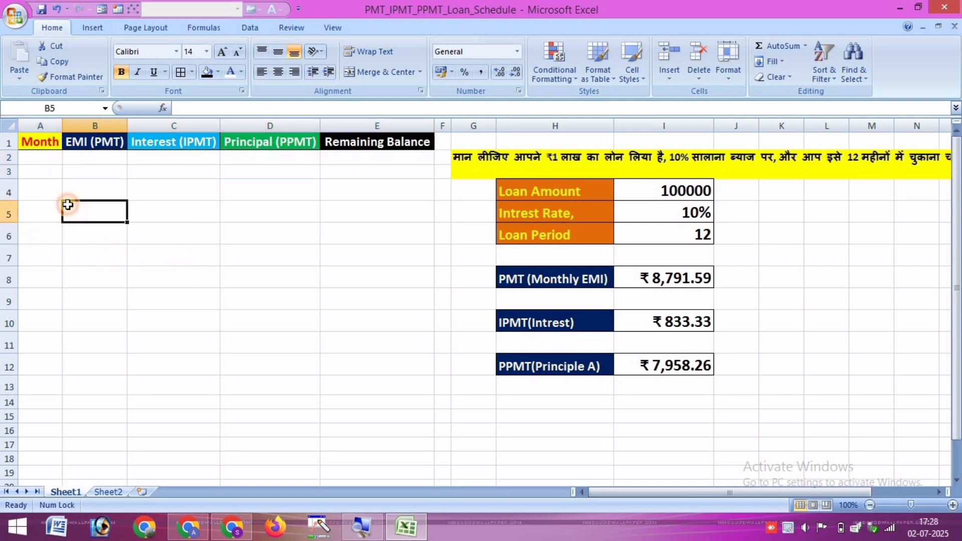
pyautogui.click(45, 161)
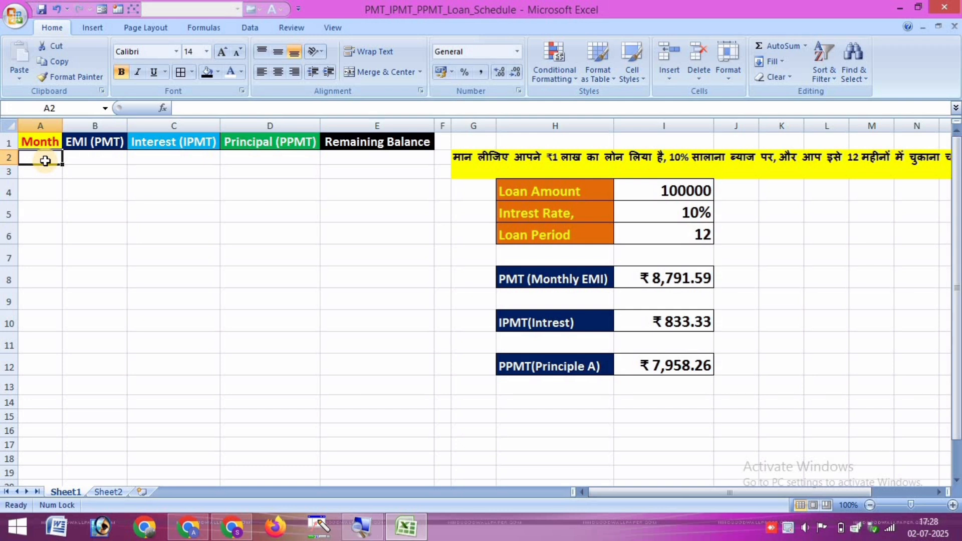
pyautogui.write('1')
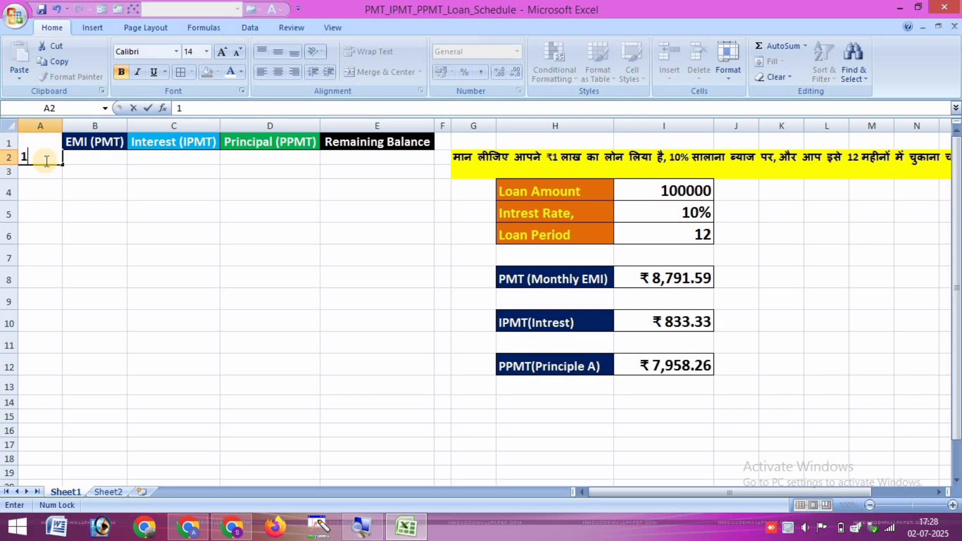
pyautogui.press('Return')
# - Fill the Month column down from A2 with a linear series in columns, using step value 1 and stop value 12
pyautogui.click(45, 157)
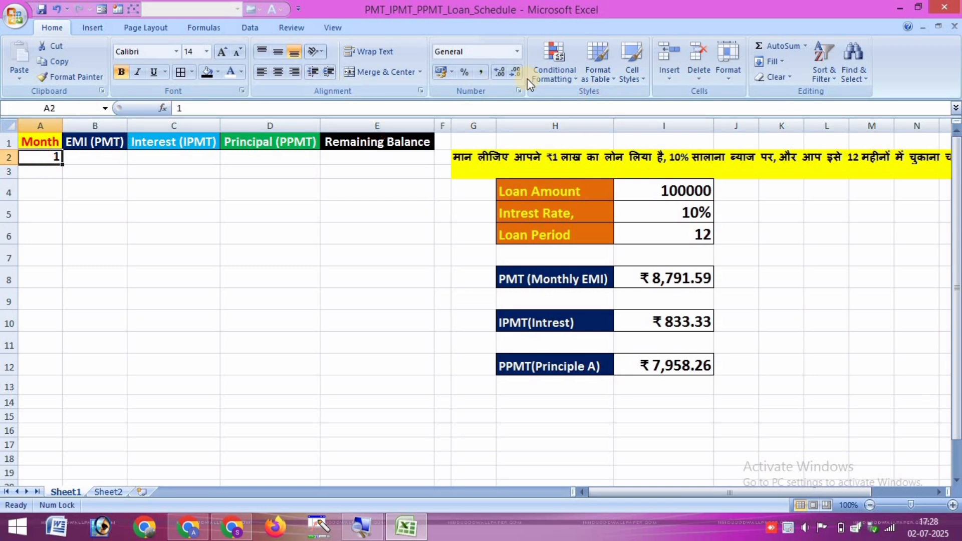
pyautogui.click(781, 64)
pyautogui.click(781, 158)
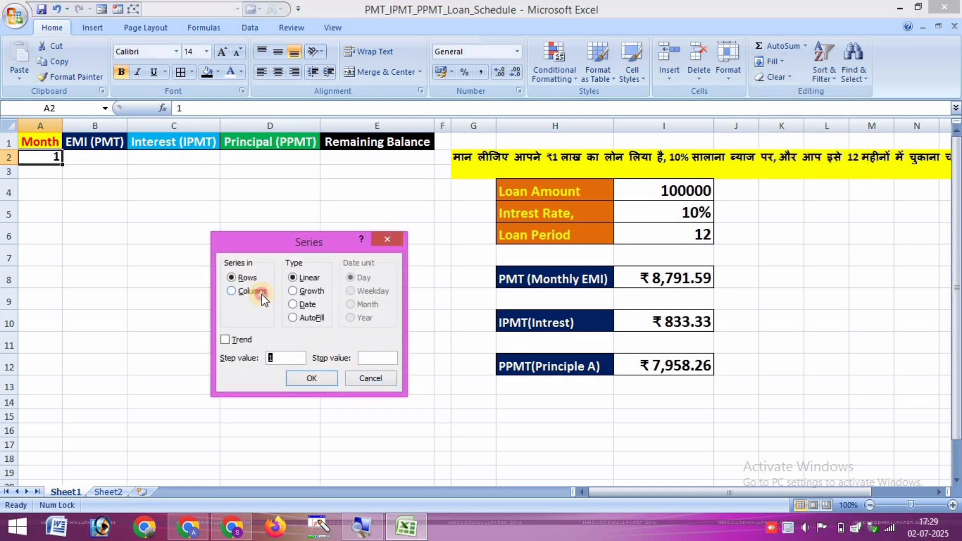
pyautogui.click(261, 294)
pyautogui.click(375, 359)
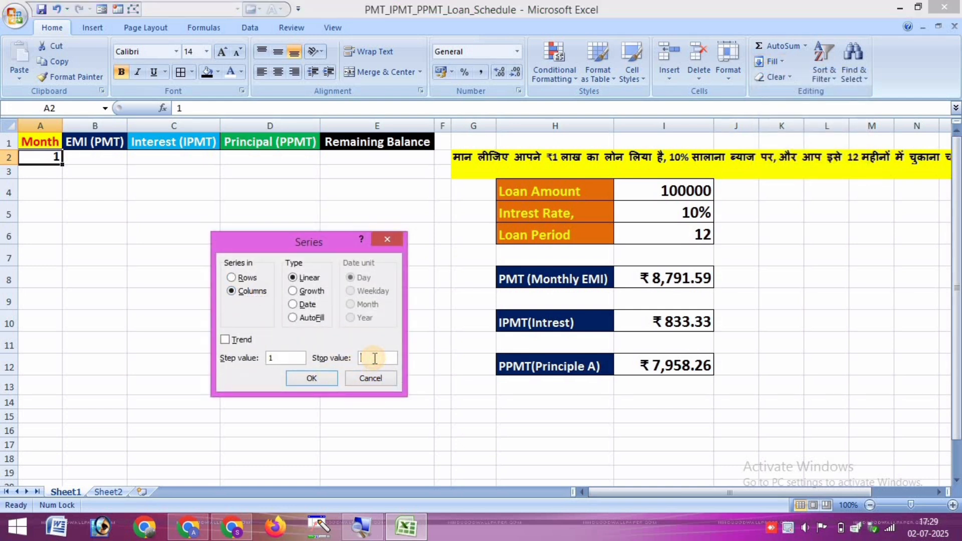
pyautogui.write('12')
pyautogui.press('Return')
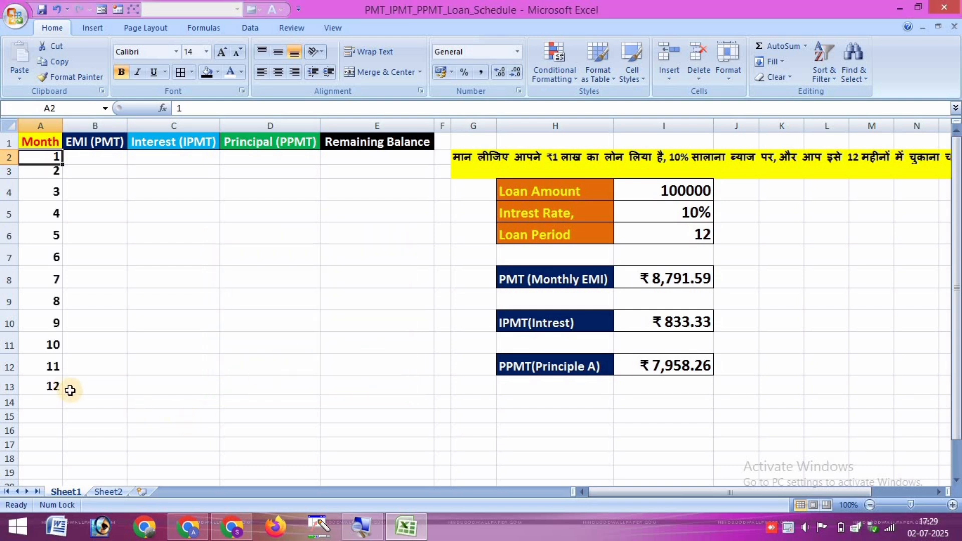
pyautogui.moveTo(56, 202); pyautogui.dragTo(55, 369)
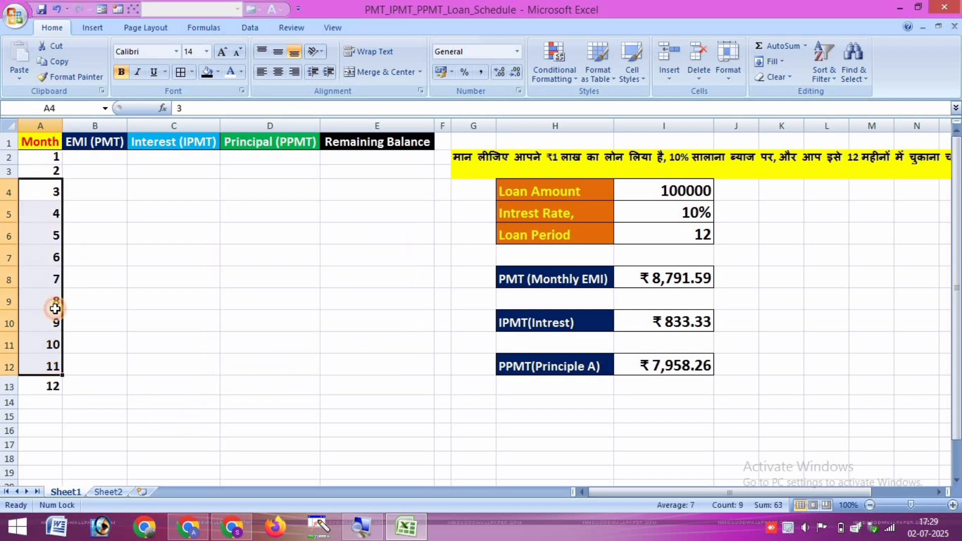
# - Enter the formula =PMT(I5/12,12,I4) in B2 to calculate the first month's EMI
pyautogui.click(75, 207)
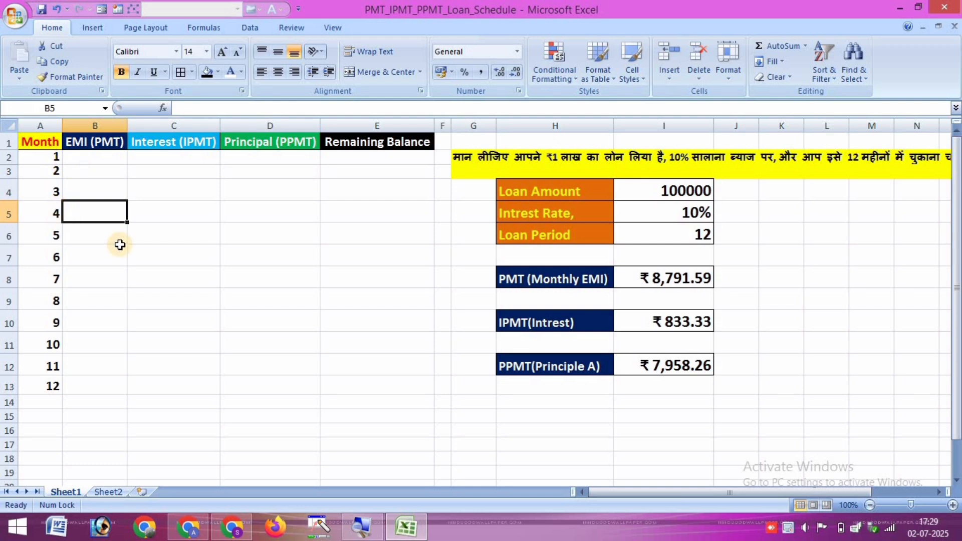
pyautogui.click(97, 159)
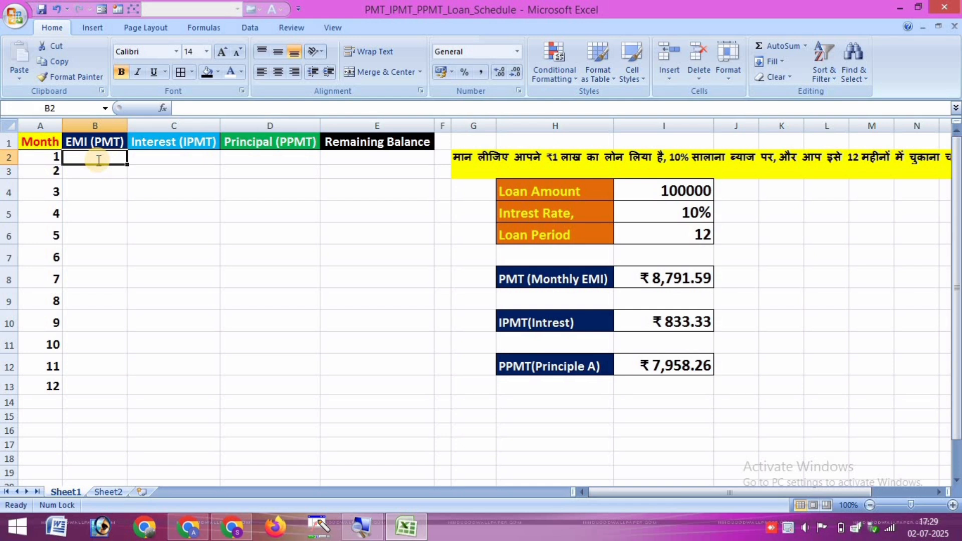
pyautogui.write('=pmt')
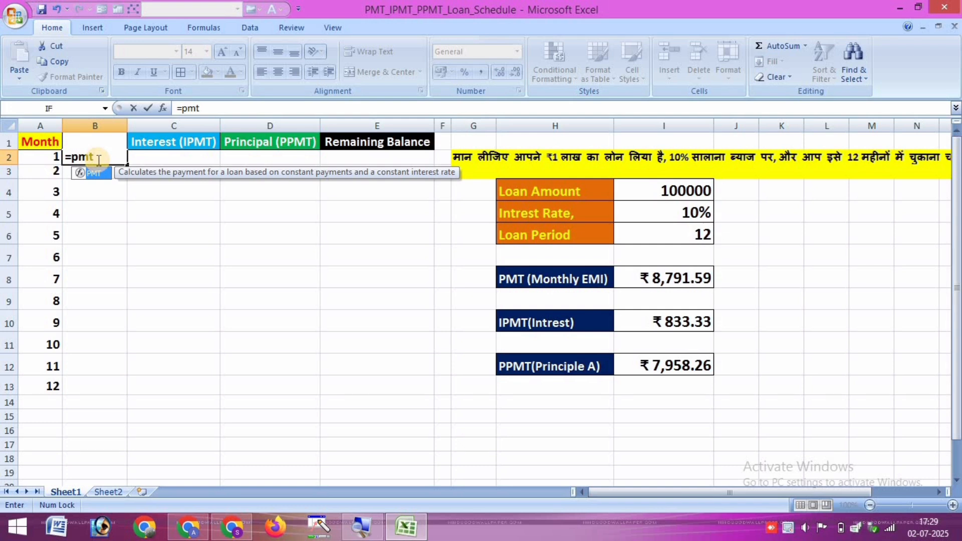
pyautogui.press('Tab')
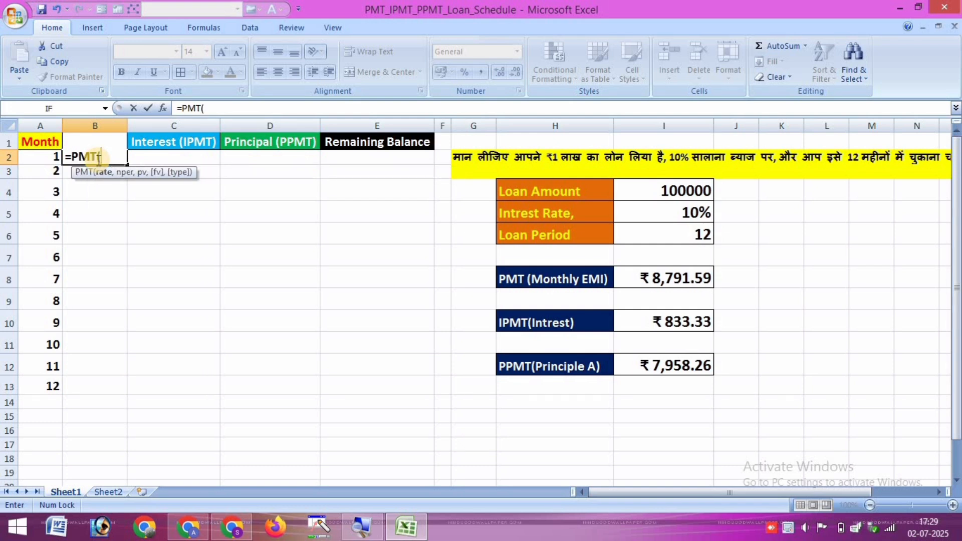
pyautogui.click(704, 213)
pyautogui.write('/12')
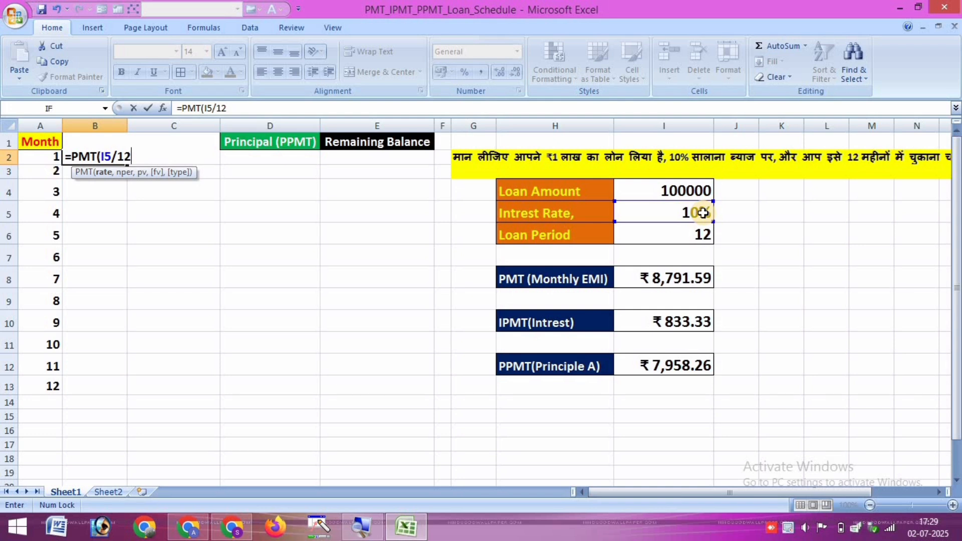
pyautogui.write(',')
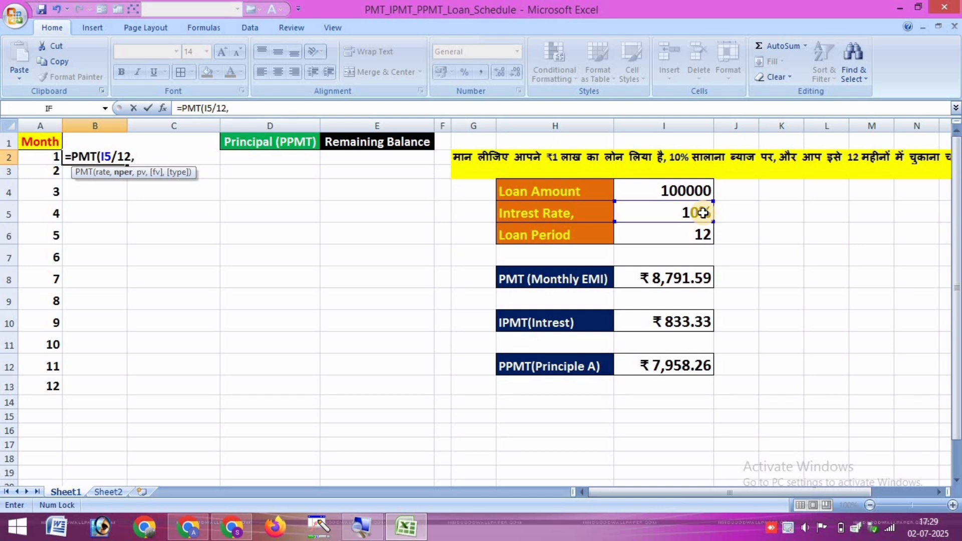
pyautogui.write('12,')
pyautogui.click(691, 188)
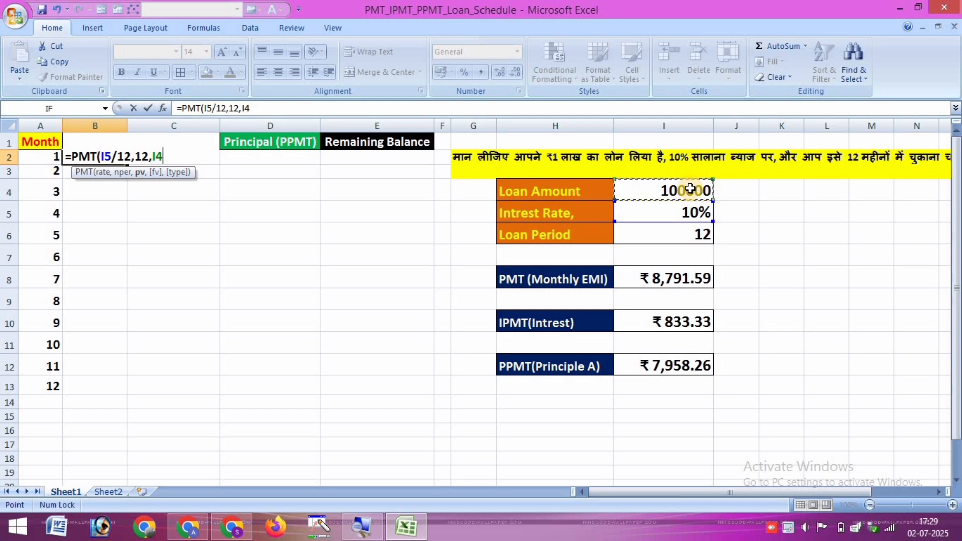
pyautogui.write(')')
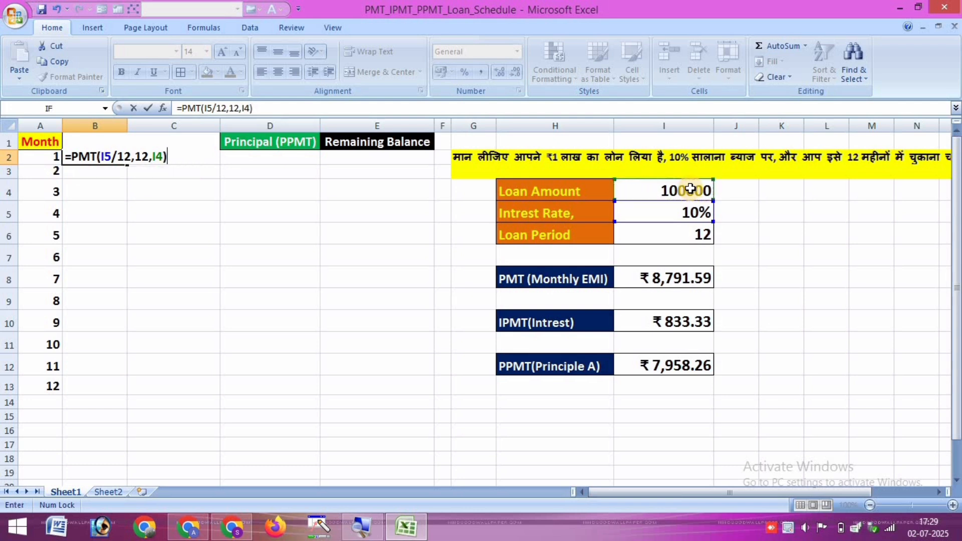
pyautogui.press('Return')
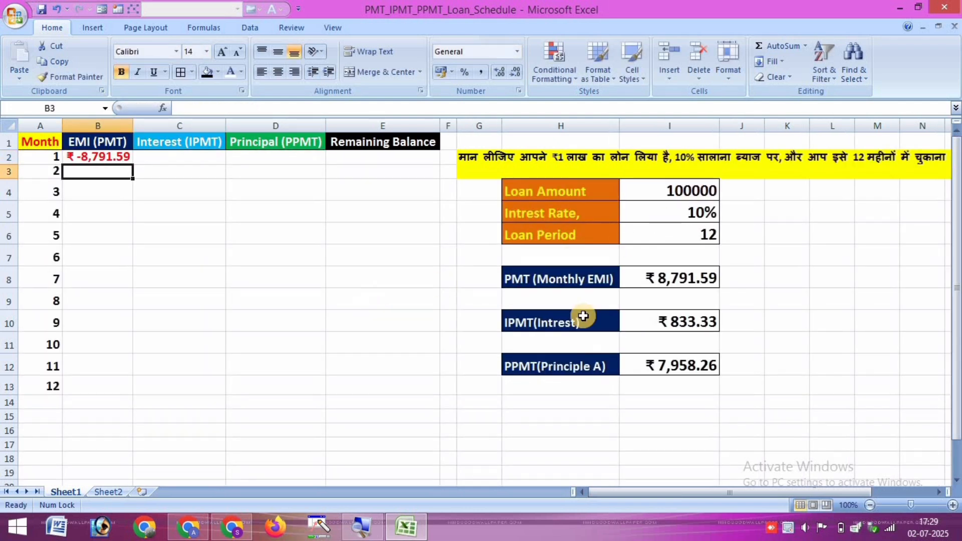
# - Put a minus sign before PMT in cell B2 so the formula reads =-PMT(I5/12,12,I4)
pyautogui.click(692, 281)
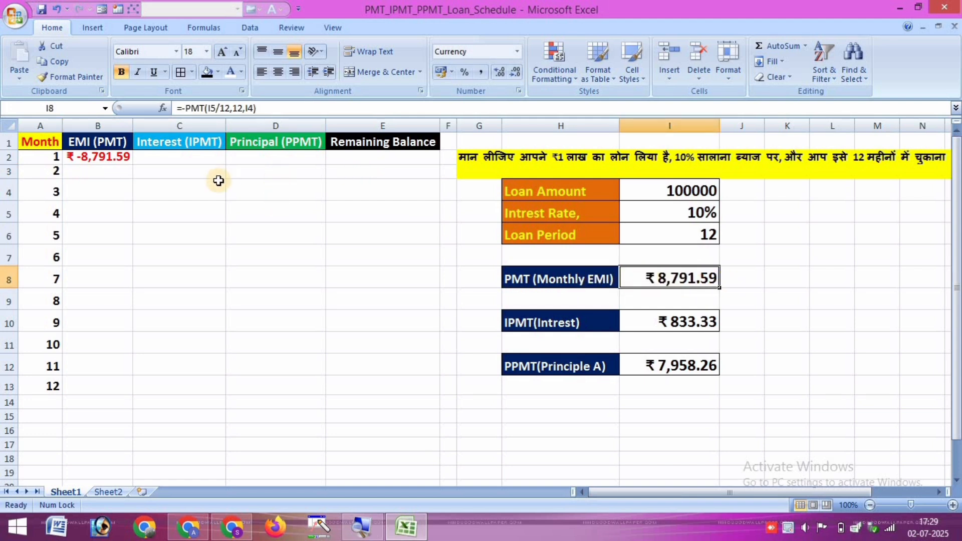
pyautogui.click(117, 154)
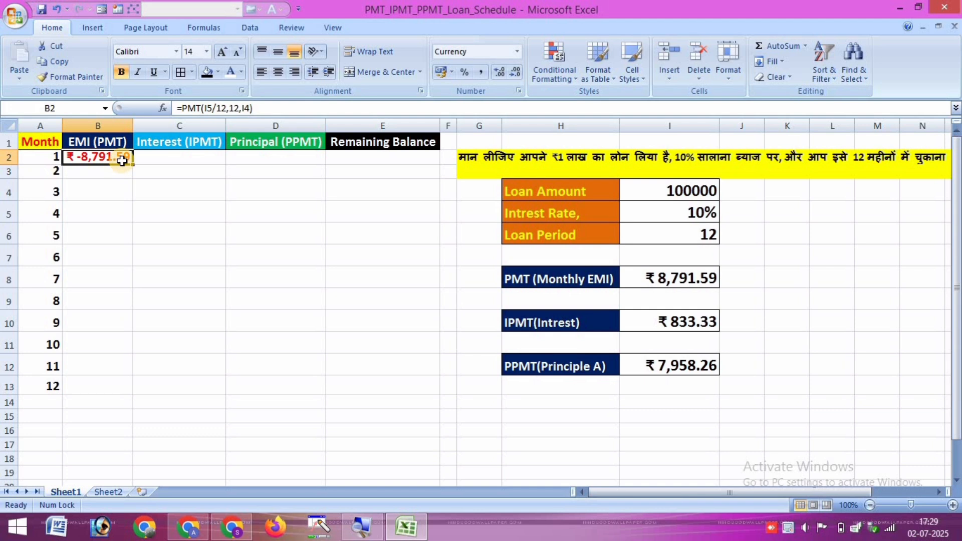
pyautogui.doubleClick(114, 158)
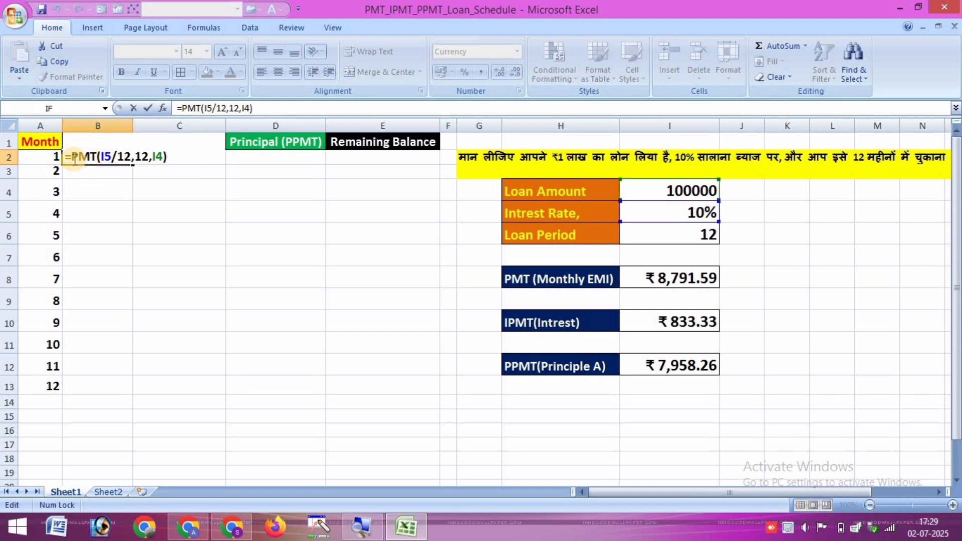
pyautogui.write('-')
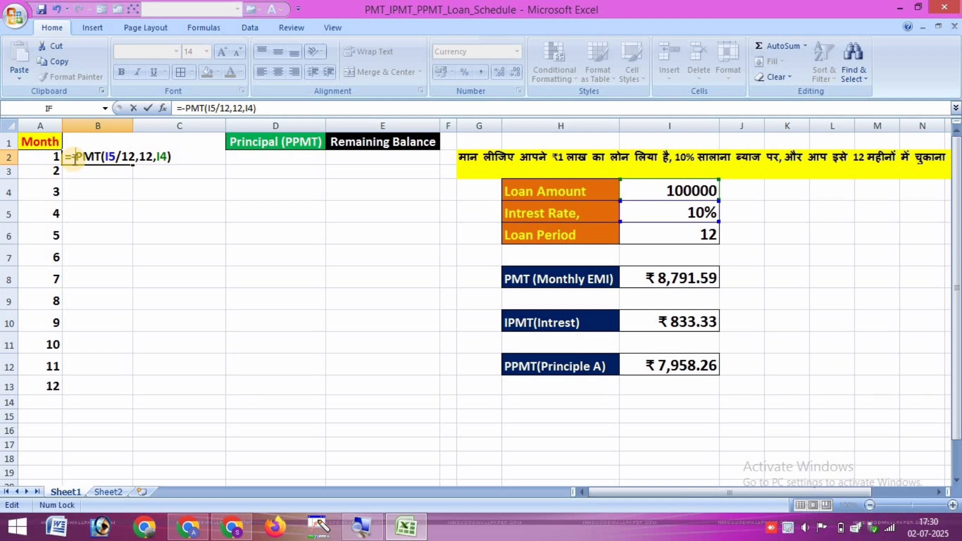
pyautogui.press('Return')
# - Start an IPMT formula in C2 with the interest rate in I5 divided by 12 as the rate
pyautogui.click(206, 157)
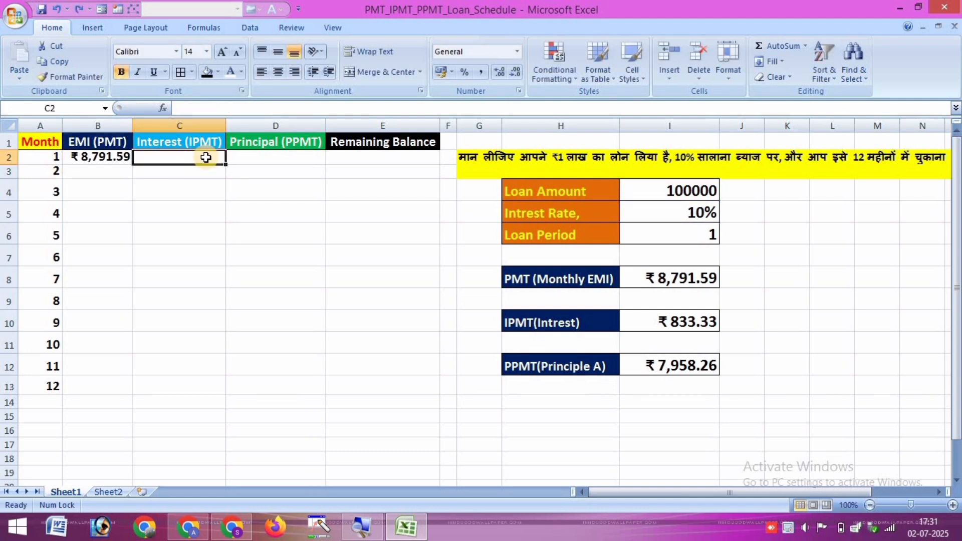
pyautogui.write('=i')
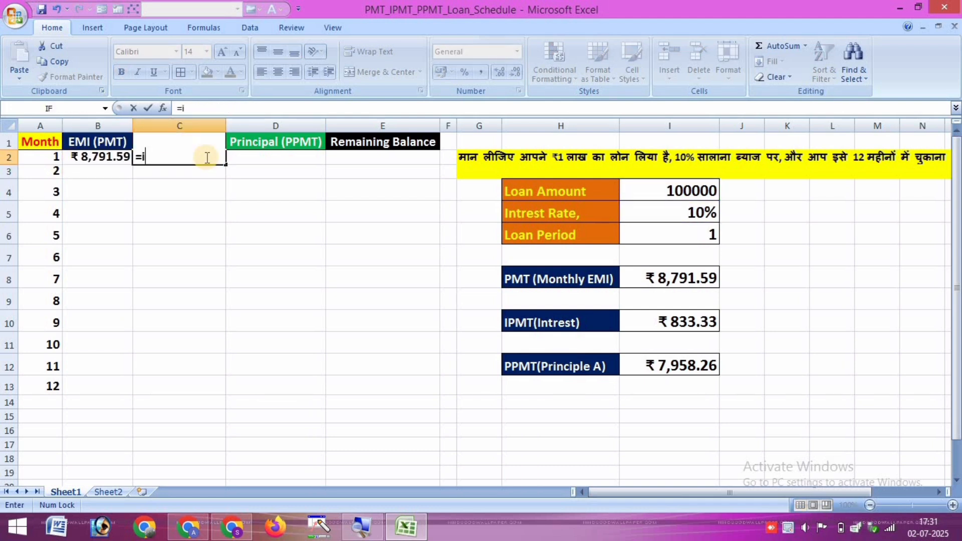
pyautogui.write('pmt')
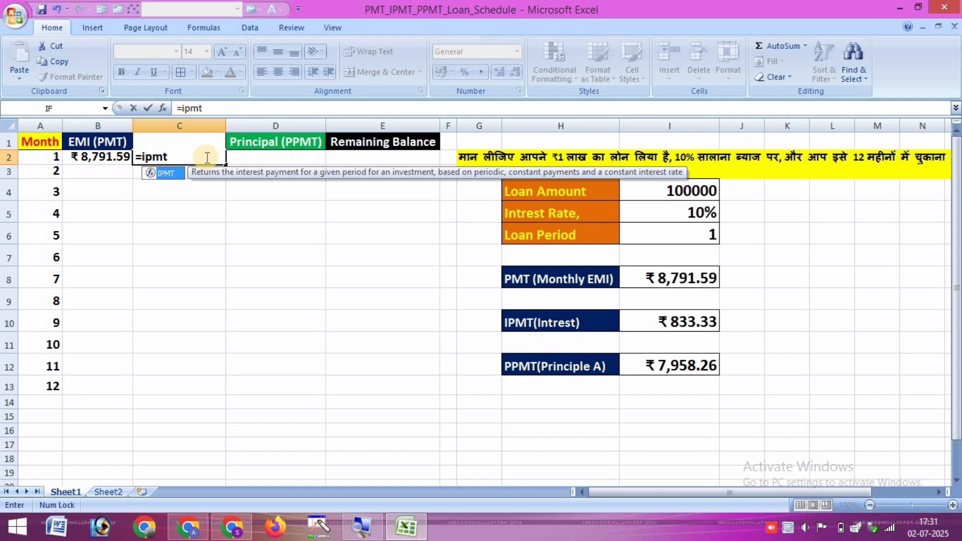
pyautogui.press('Tab')
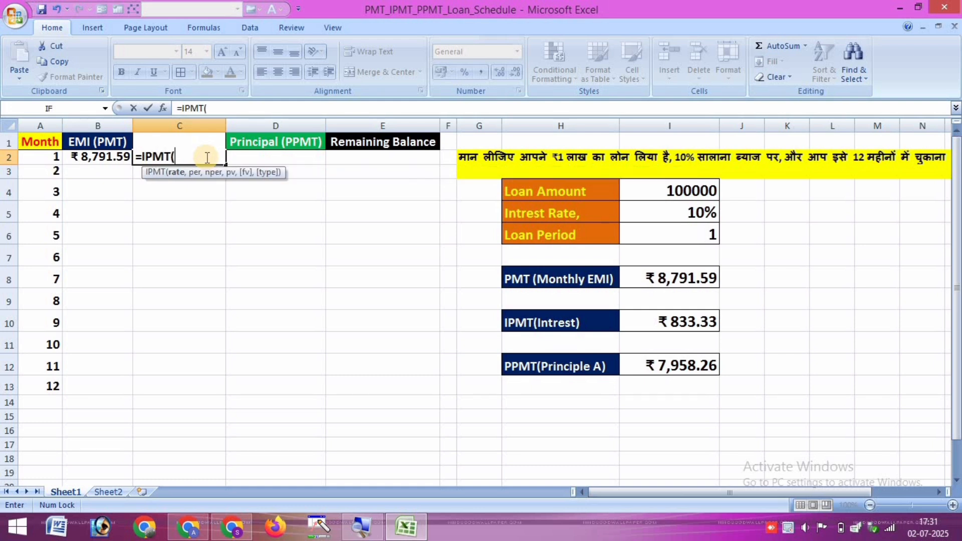
pyautogui.click(640, 212)
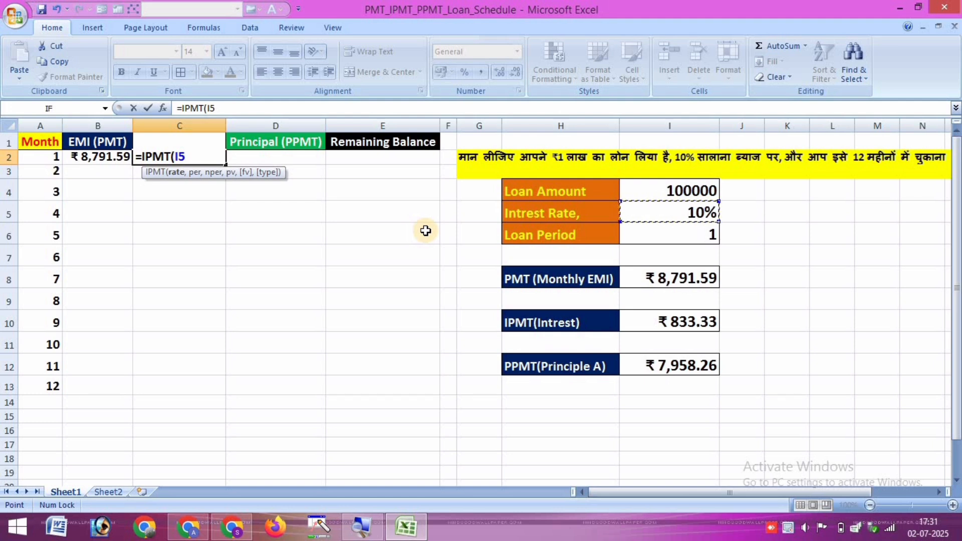
pyautogui.write('/12,')
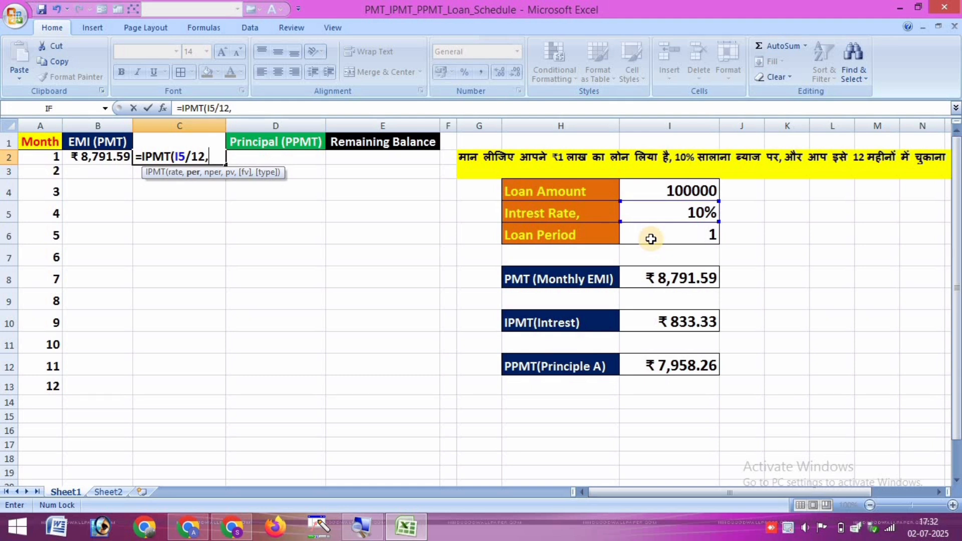
# - Try to complete the IPMT formula in C2 with 1*I6 as the period and the loan amount in I4
pyautogui.write('1*')
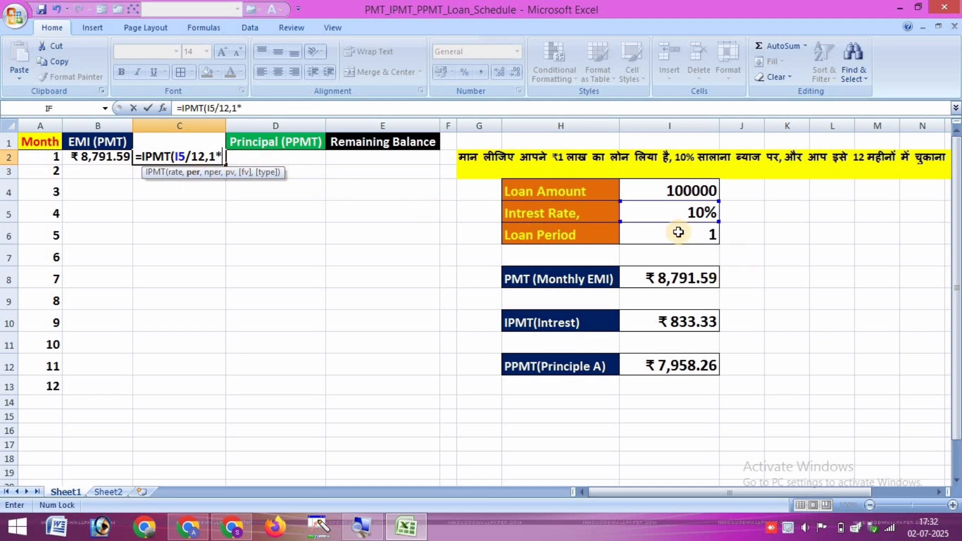
pyautogui.click(679, 232)
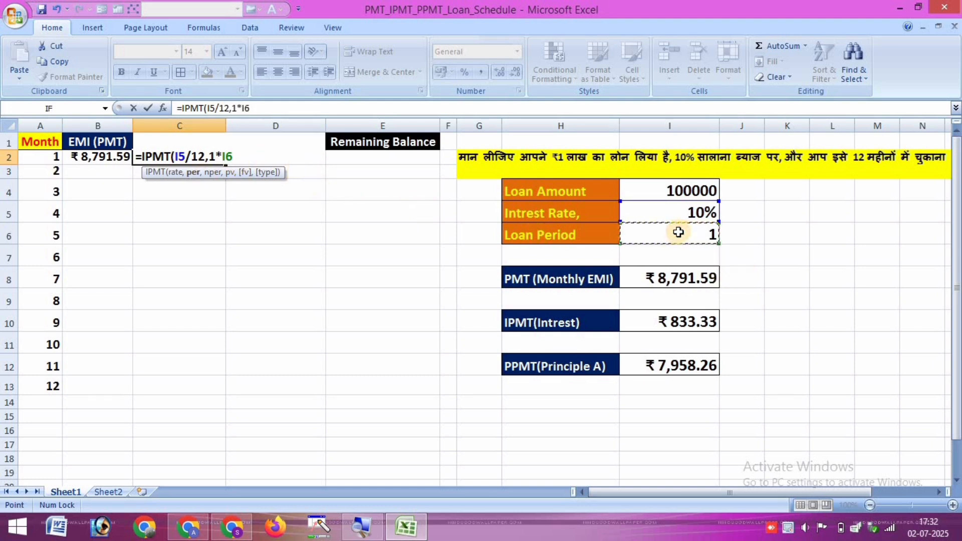
pyautogui.write(',')
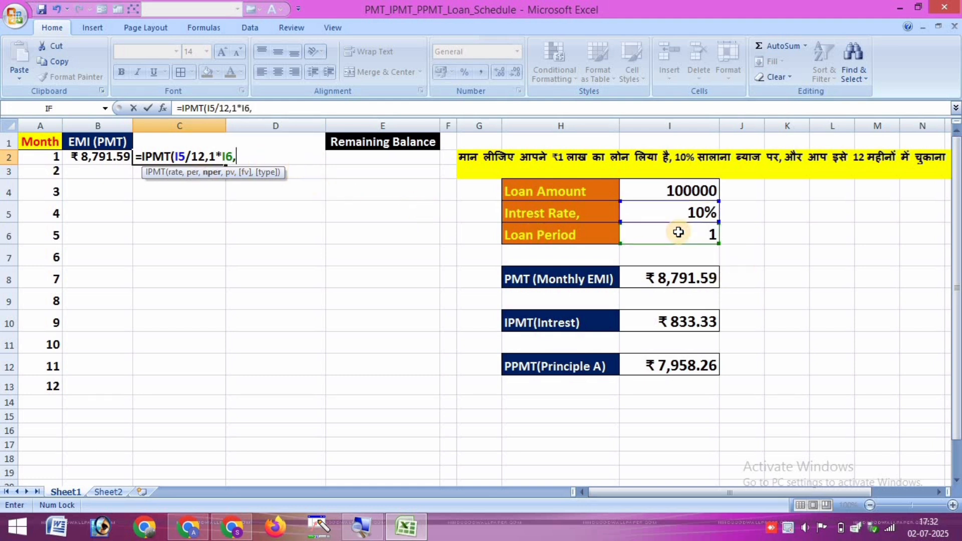
pyautogui.click(682, 189)
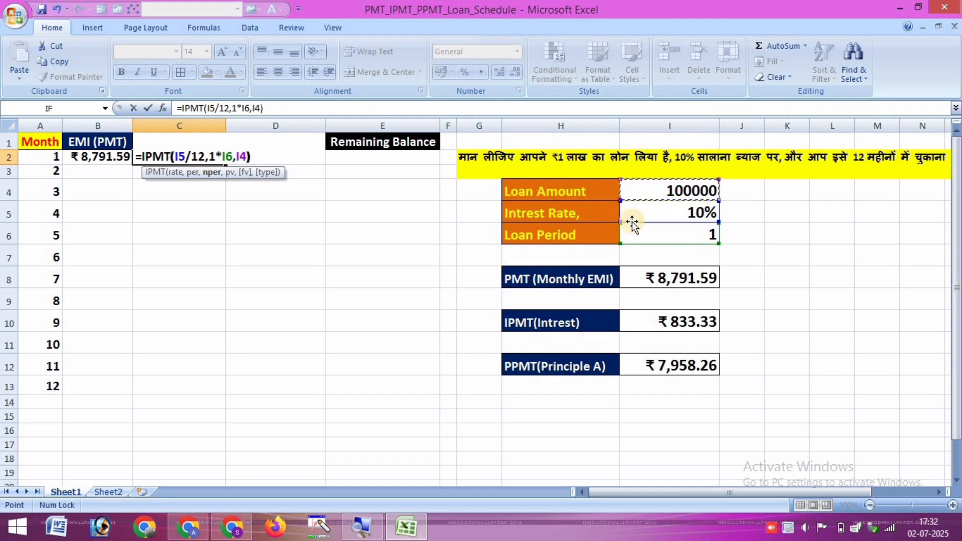
pyautogui.write(')')
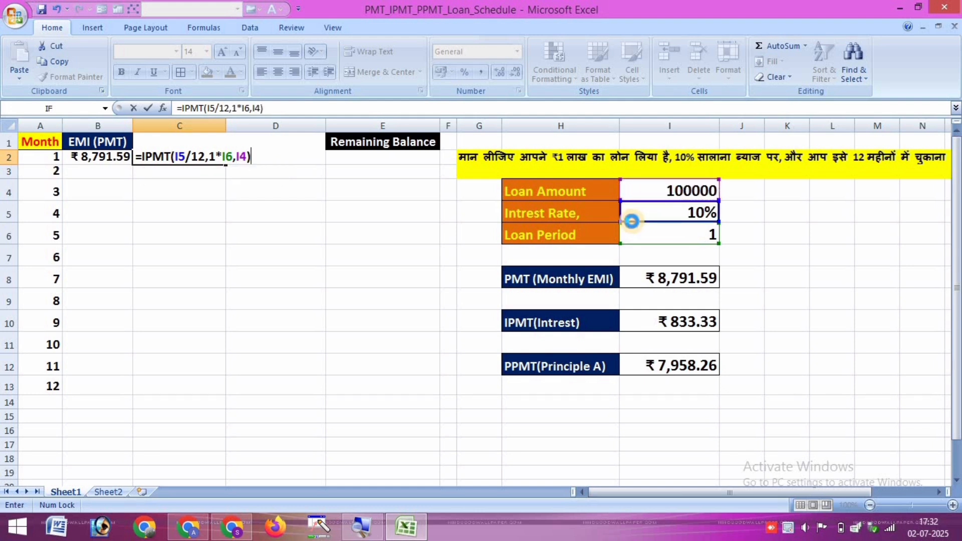
pyautogui.click(631, 221)
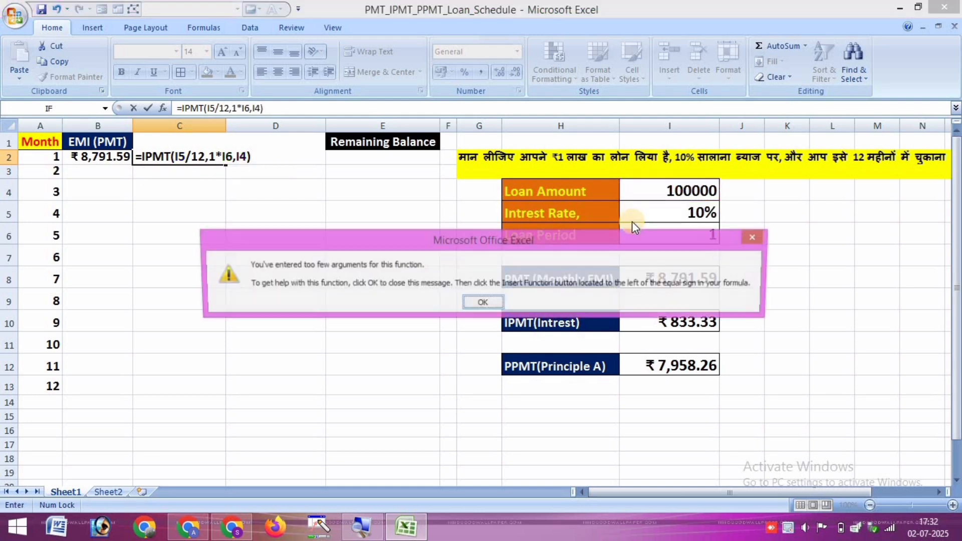
pyautogui.click(466, 303)
pyautogui.click(299, 240)
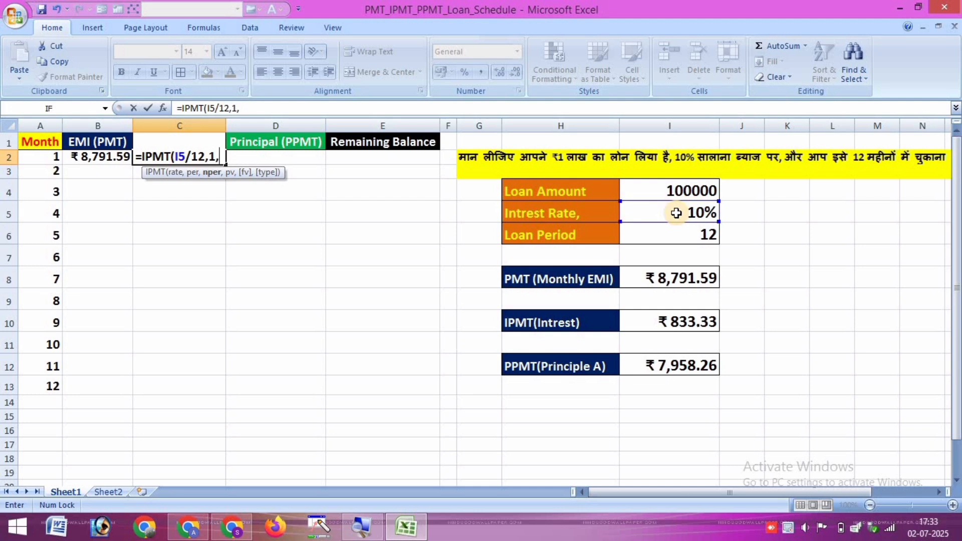
# - Complete the IPMT formula in C2 with 12 payment periods and loan amount I4, so it reads =IPMT(I5/12,1,12,I4)
pyautogui.write('1')
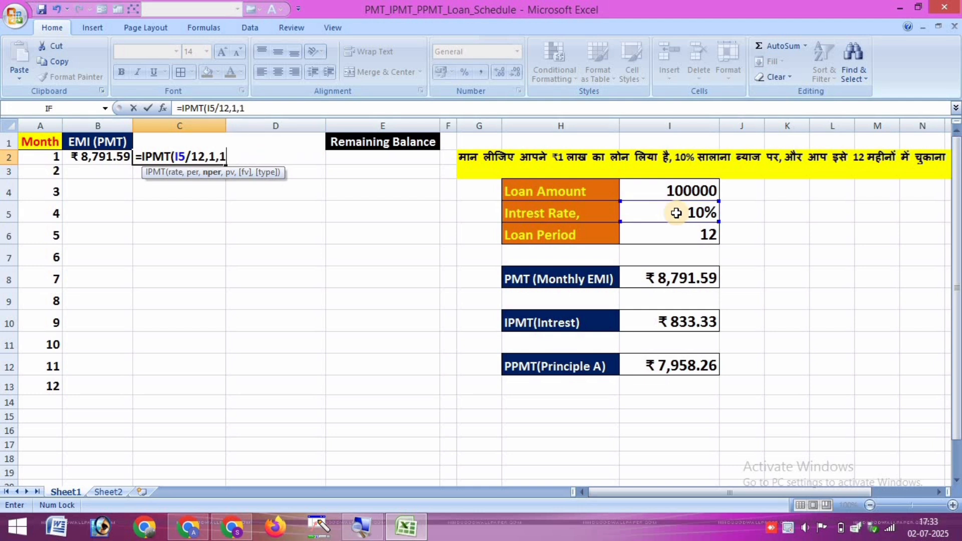
pyautogui.write('2,')
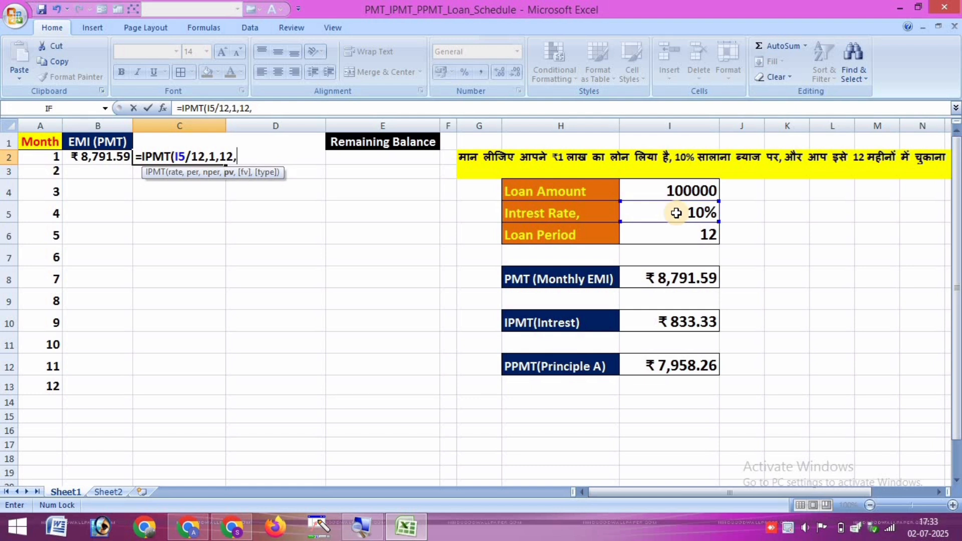
pyautogui.click(676, 192)
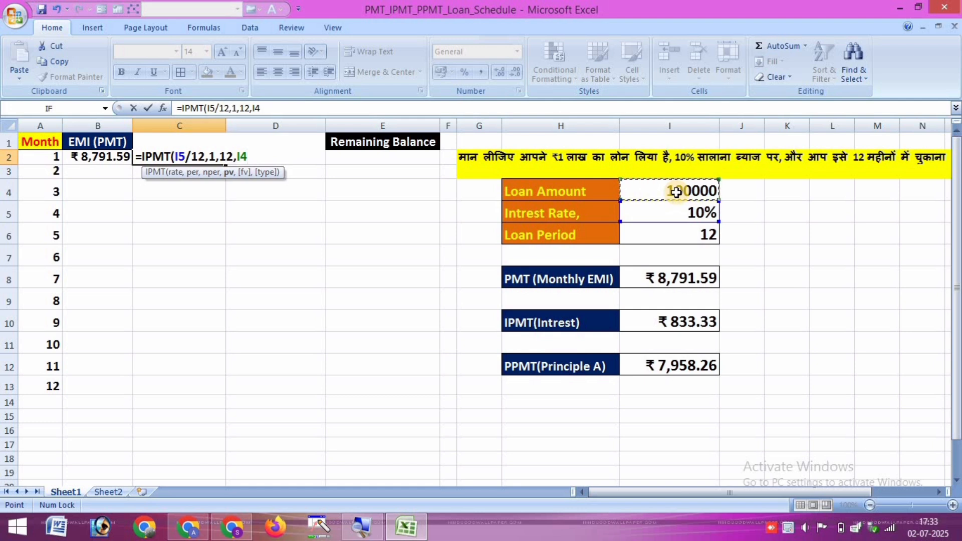
pyautogui.write(')')
pyautogui.press('Return')
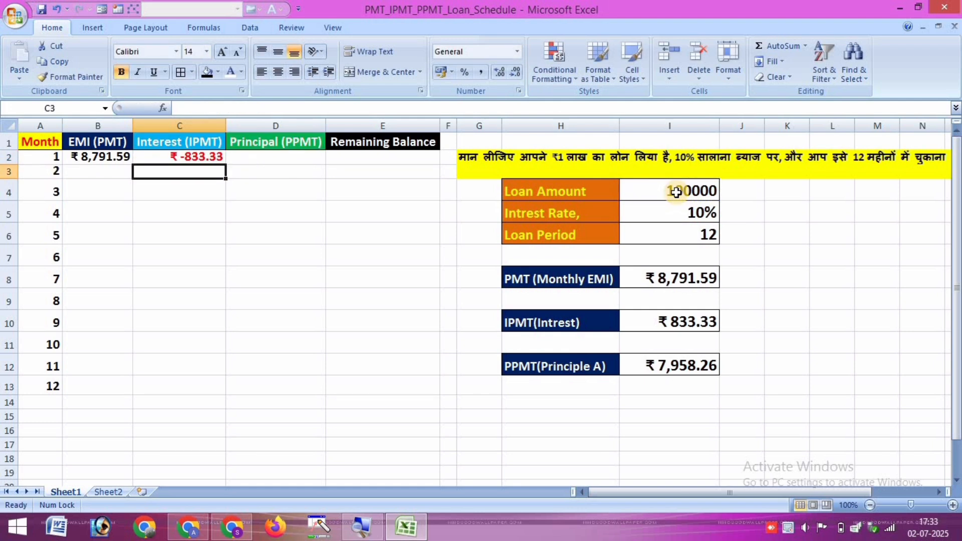
pyautogui.click(195, 160)
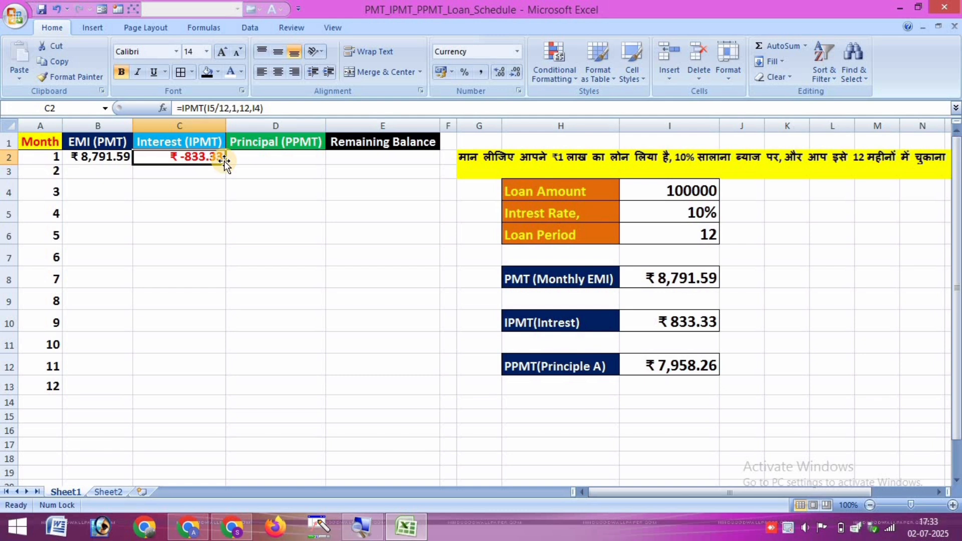
# - Start a PPMT formula in D2 with the interest rate in I5 divided by 12 as the rate
pyautogui.click(275, 157)
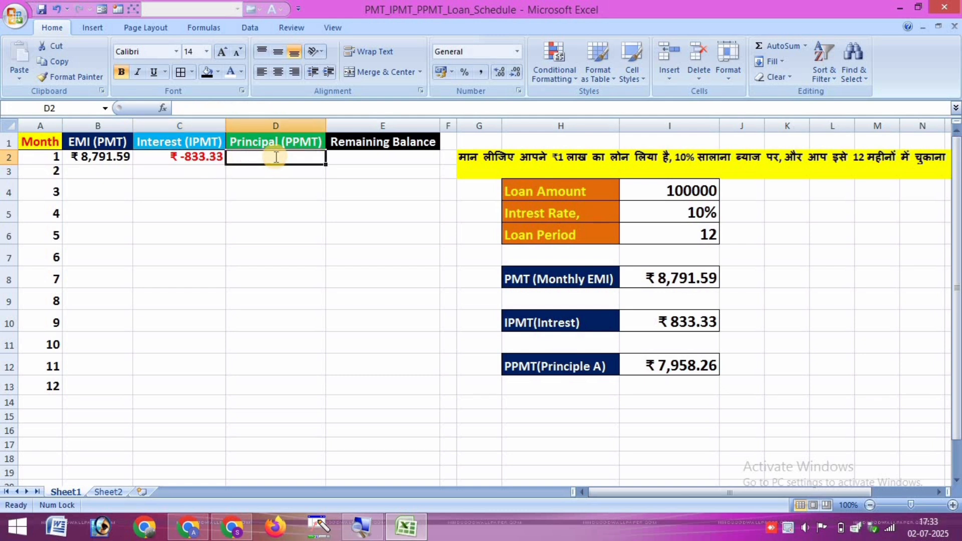
pyautogui.write('=ppmt')
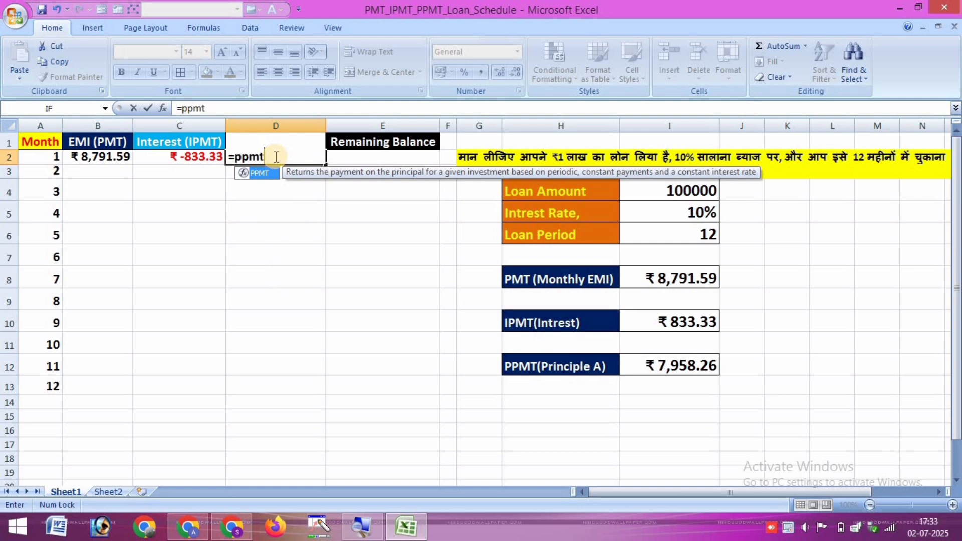
pyautogui.press('Tab')
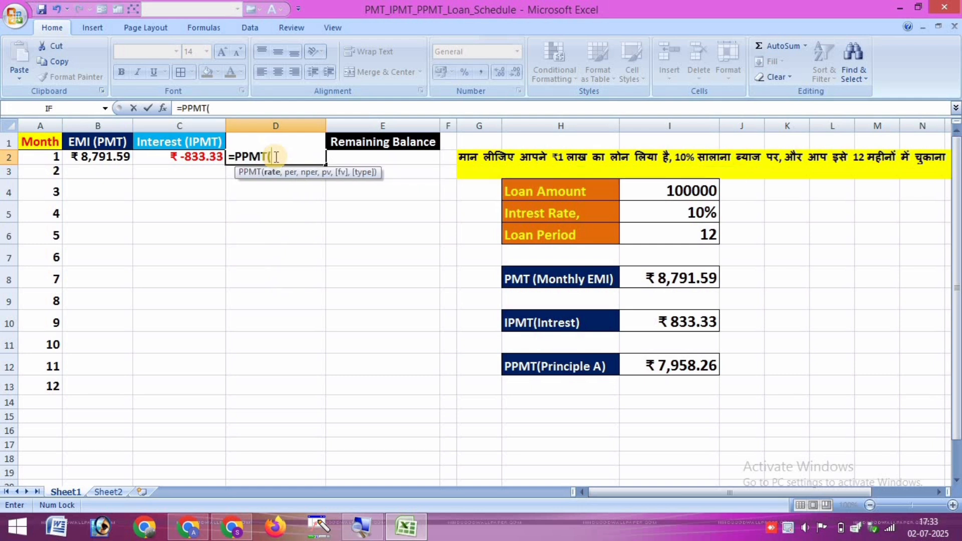
pyautogui.click(643, 221)
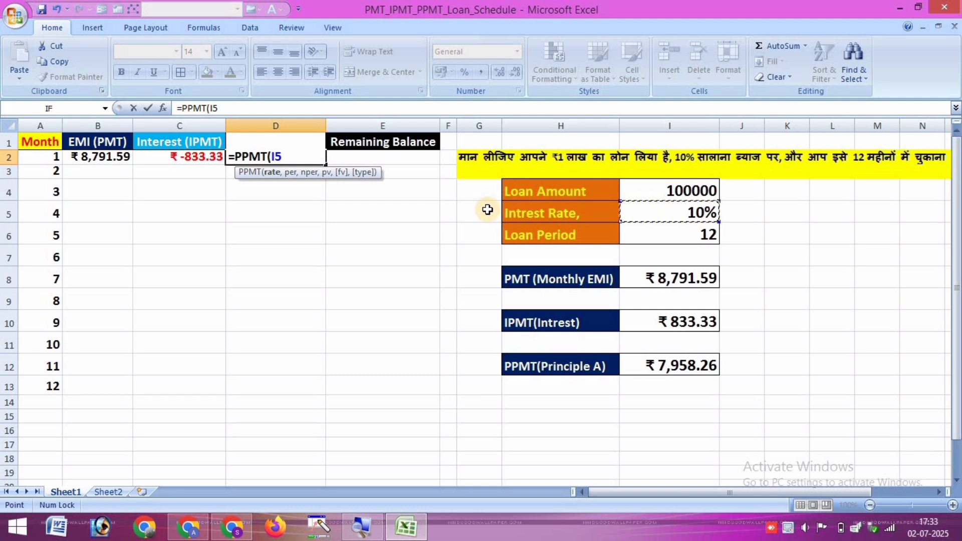
pyautogui.write(',')
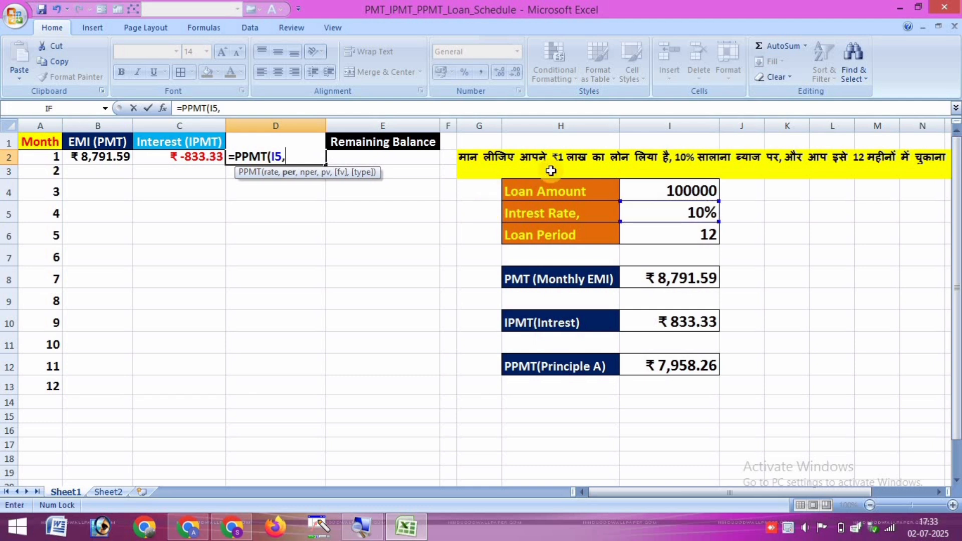
pyautogui.press('BackSpace')
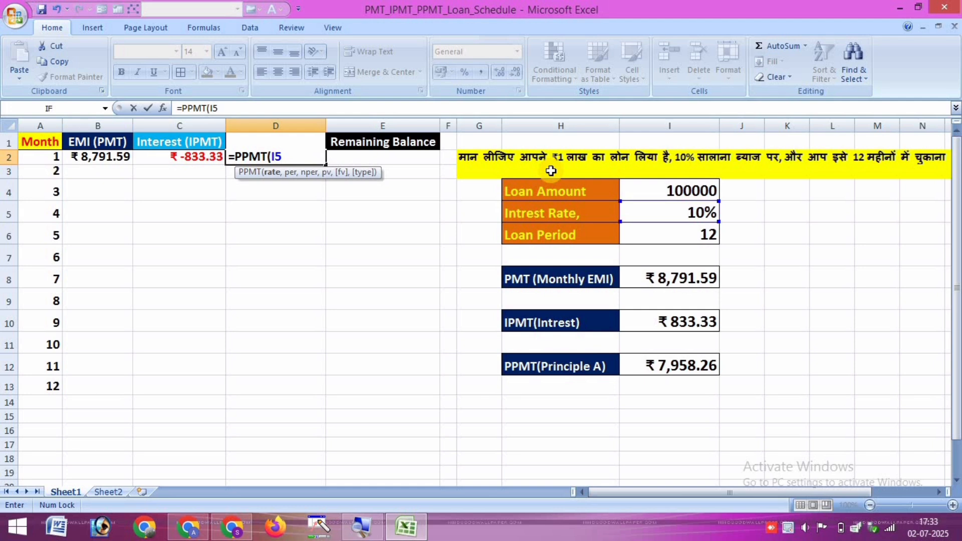
pyautogui.write('/12,')
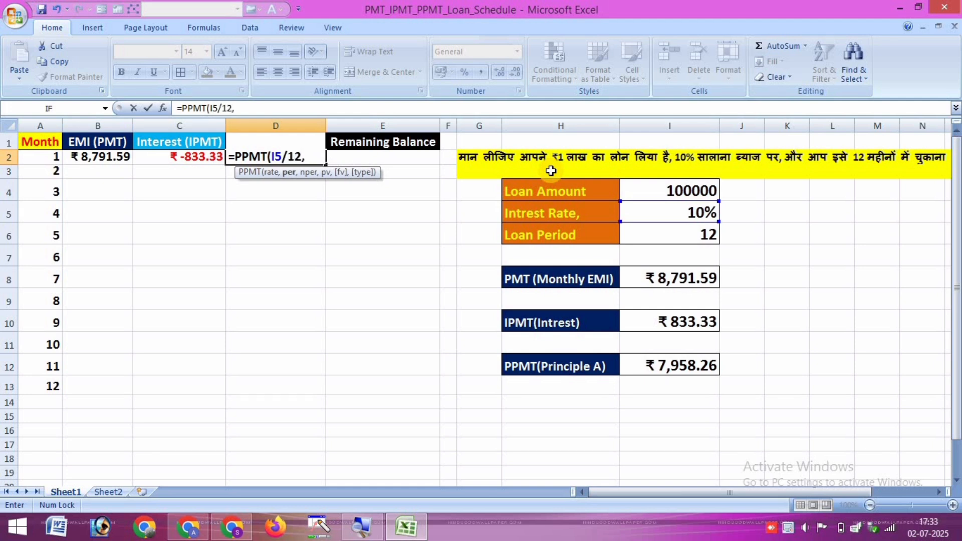
# - Complete the PPMT formula in D2 with period 1, 12 payment periods and loan amount I4, so it reads =PPMT(I5/12,1,12,I4)
pyautogui.write('1,12')
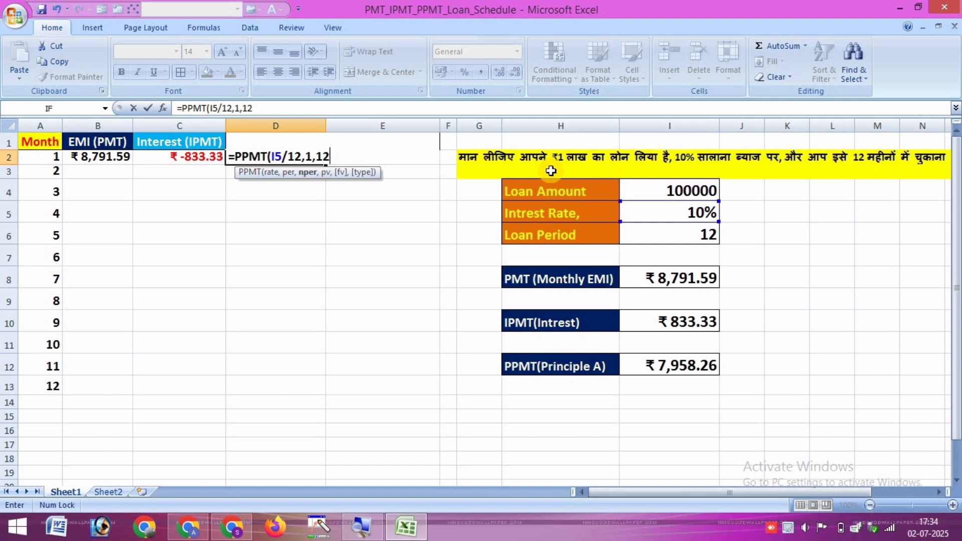
pyautogui.write(',')
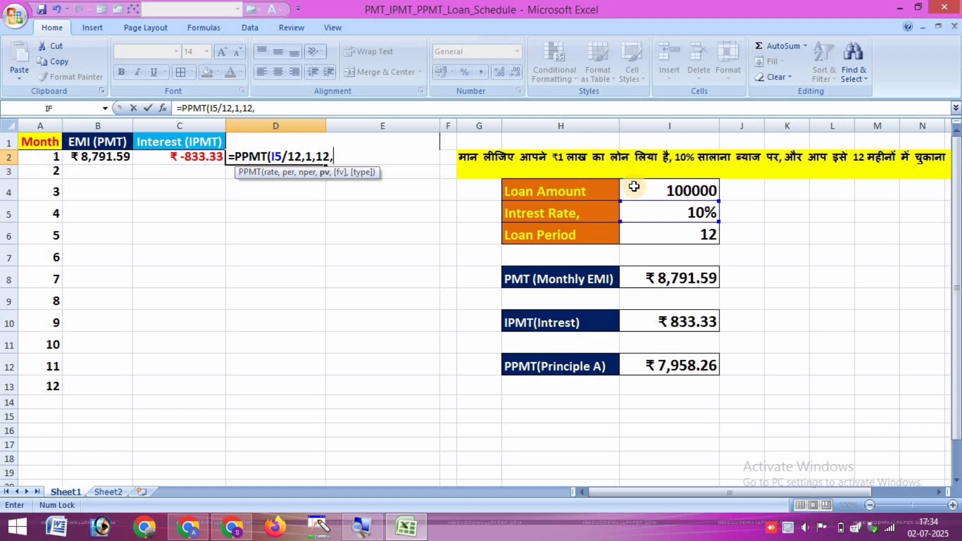
pyautogui.click(634, 187)
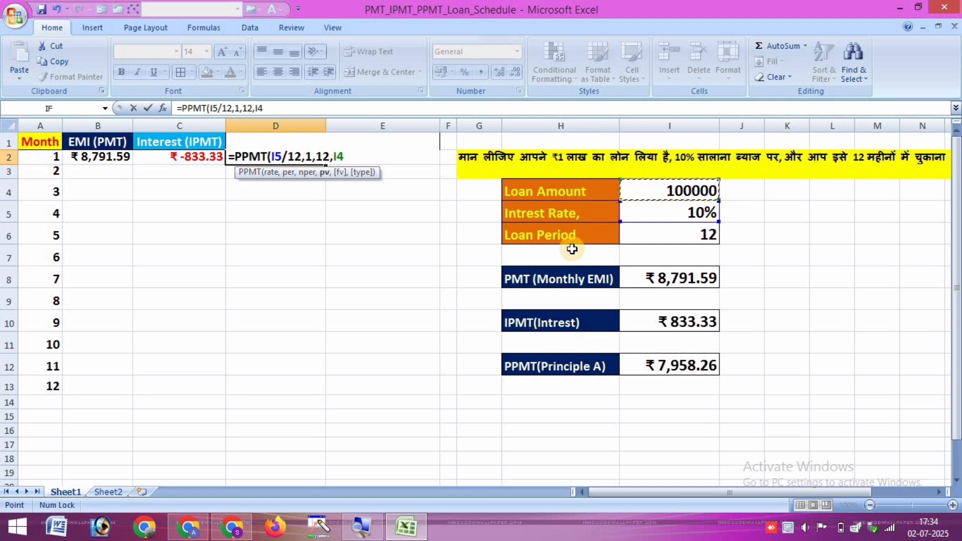
pyautogui.write(')')
pyautogui.press('Return')
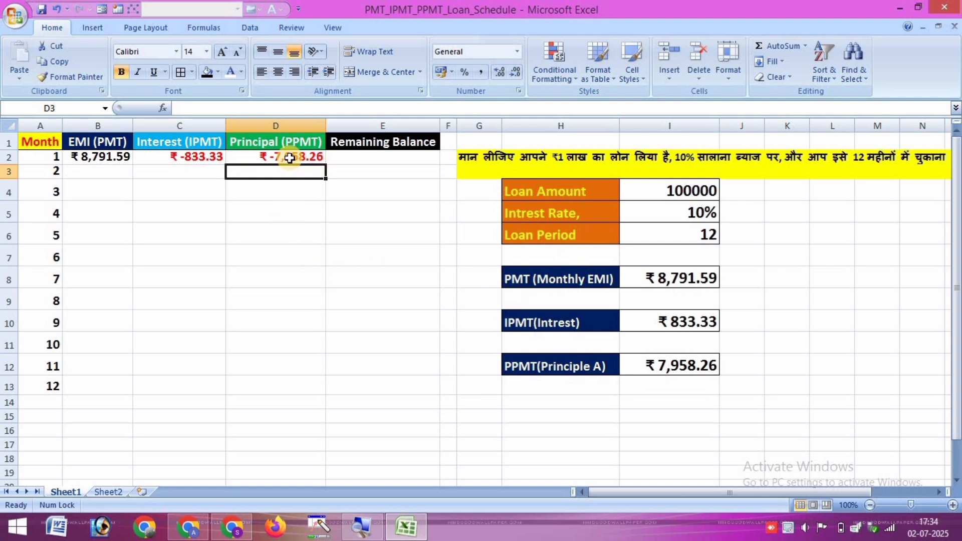
# - Review the month 1 schedule formulas in row 2 and the PMT, IPMT and PPMT formulas in I8, I10 and I12
pyautogui.click(290, 158)
pyautogui.click(210, 158)
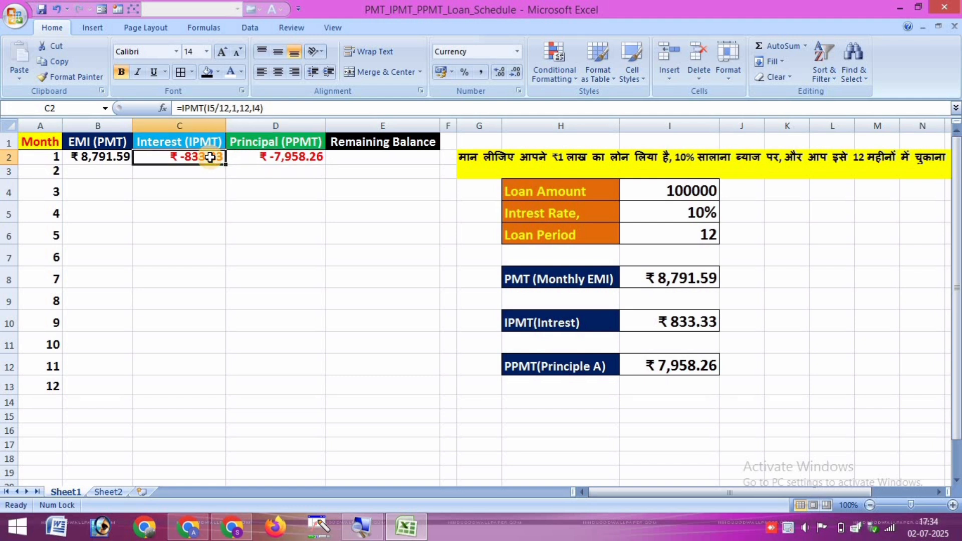
pyautogui.click(91, 155)
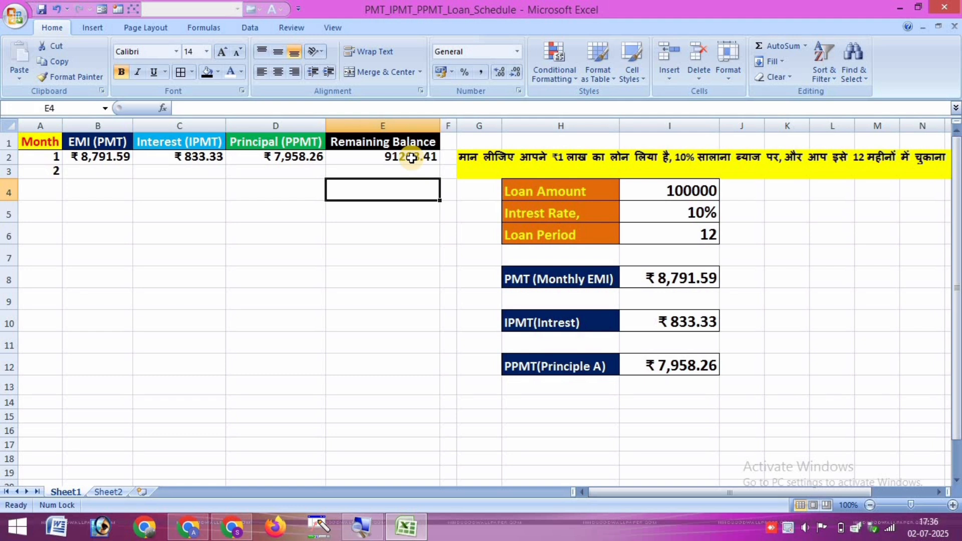
pyautogui.click(420, 157)
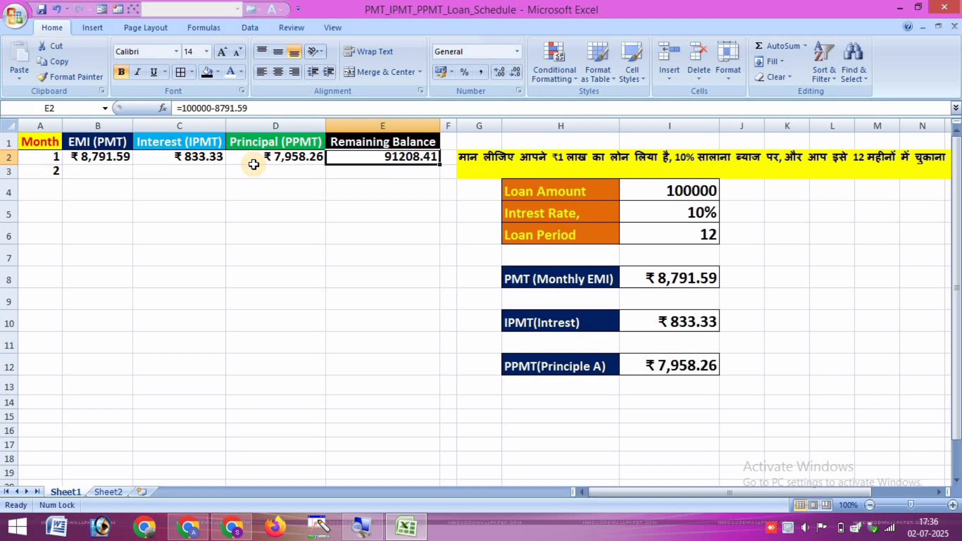
pyautogui.moveTo(594, 211); pyautogui.dragTo(711, 345)
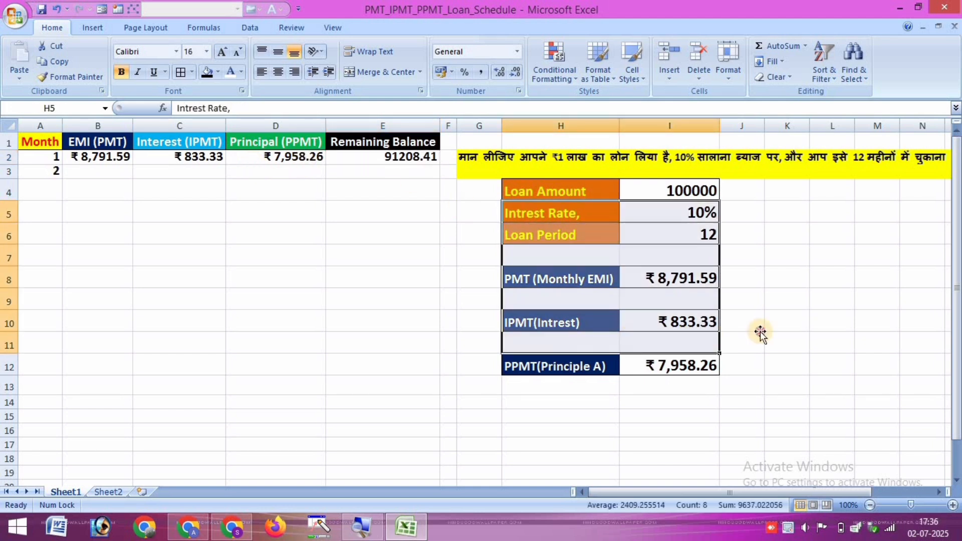
pyautogui.click(760, 331)
pyautogui.click(670, 282)
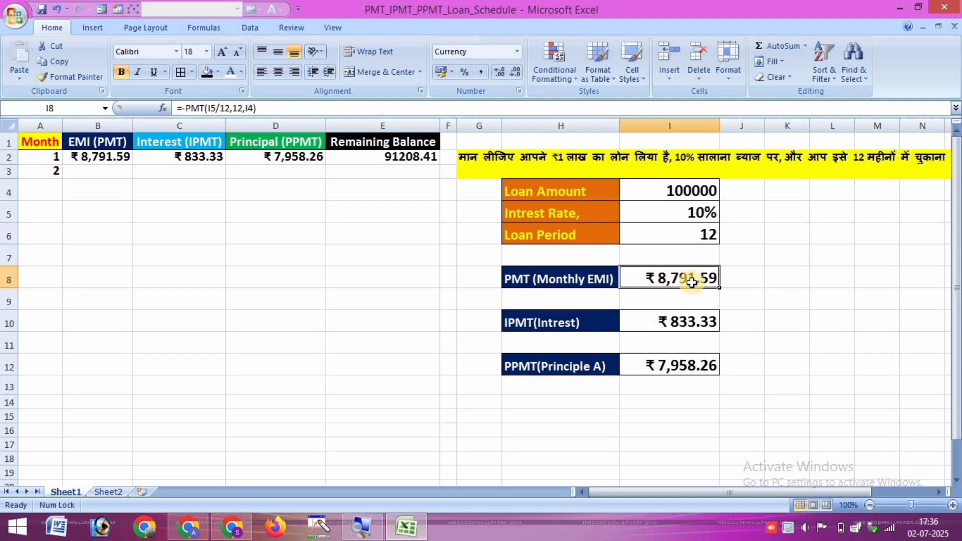
pyautogui.click(672, 328)
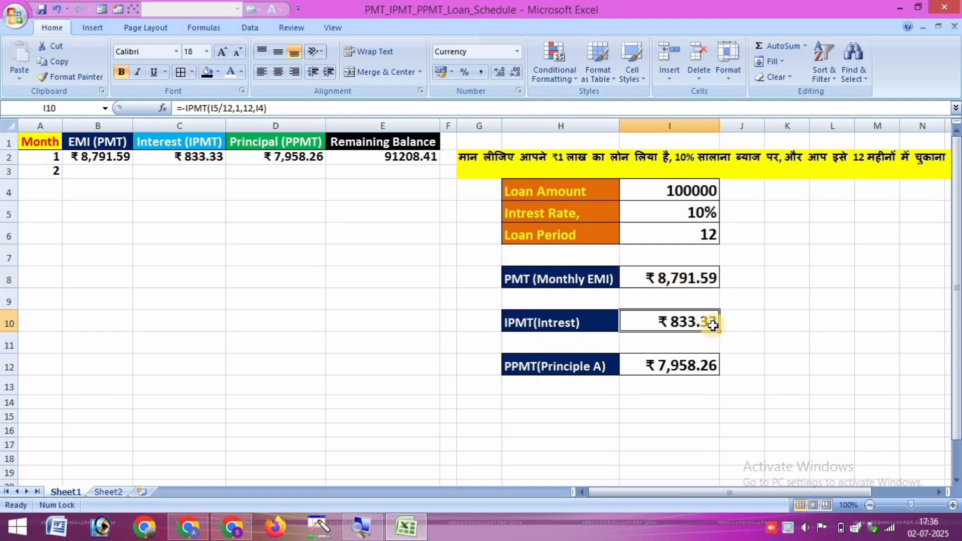
pyautogui.click(650, 367)
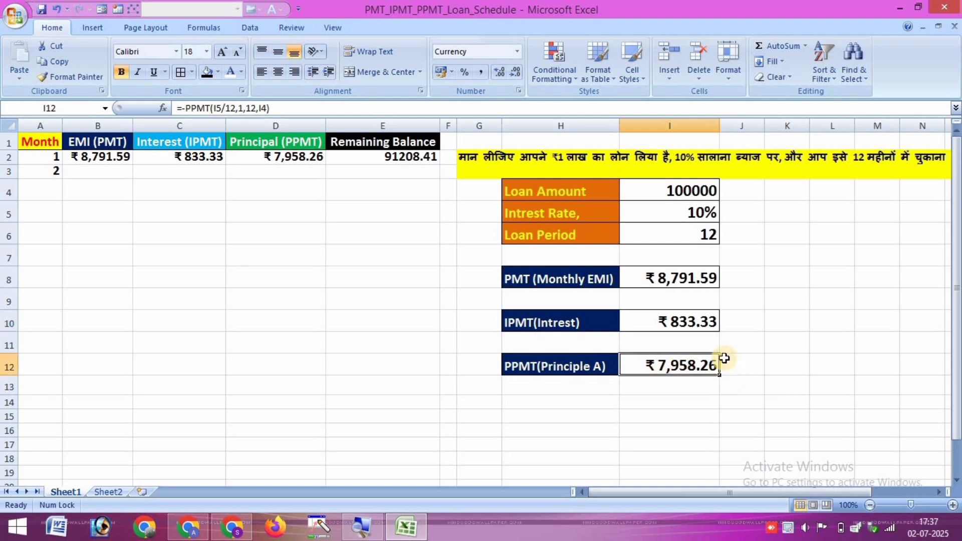
pyautogui.moveTo(691, 271); pyautogui.dragTo(666, 317)
pyautogui.click(686, 367)
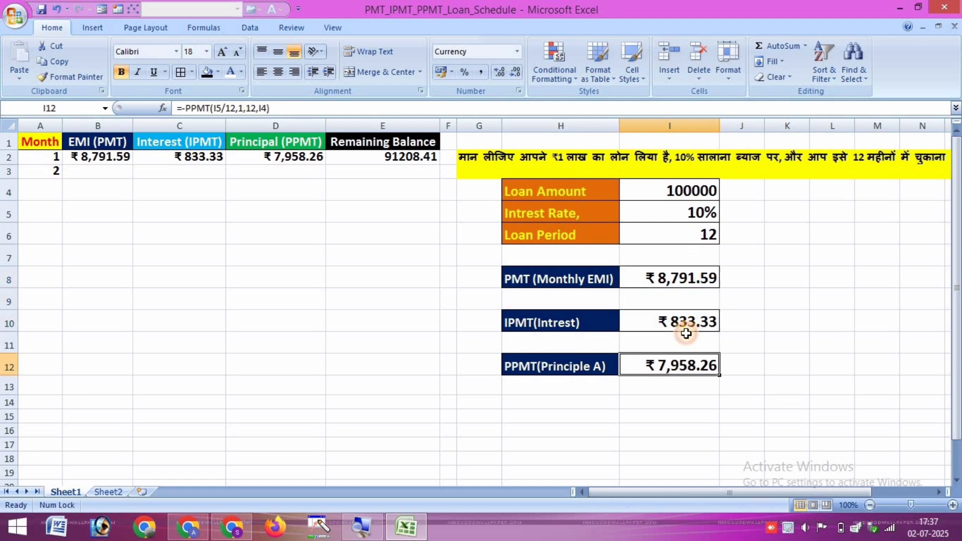